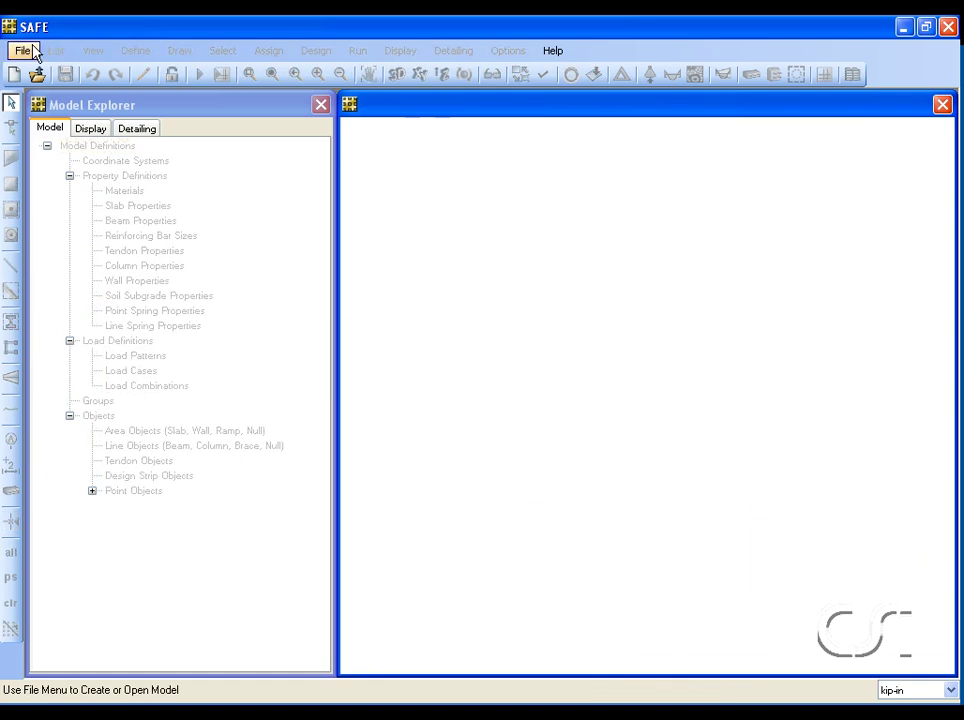
Start a new kip-ft model from the Two Way Slab template
click(24, 50)
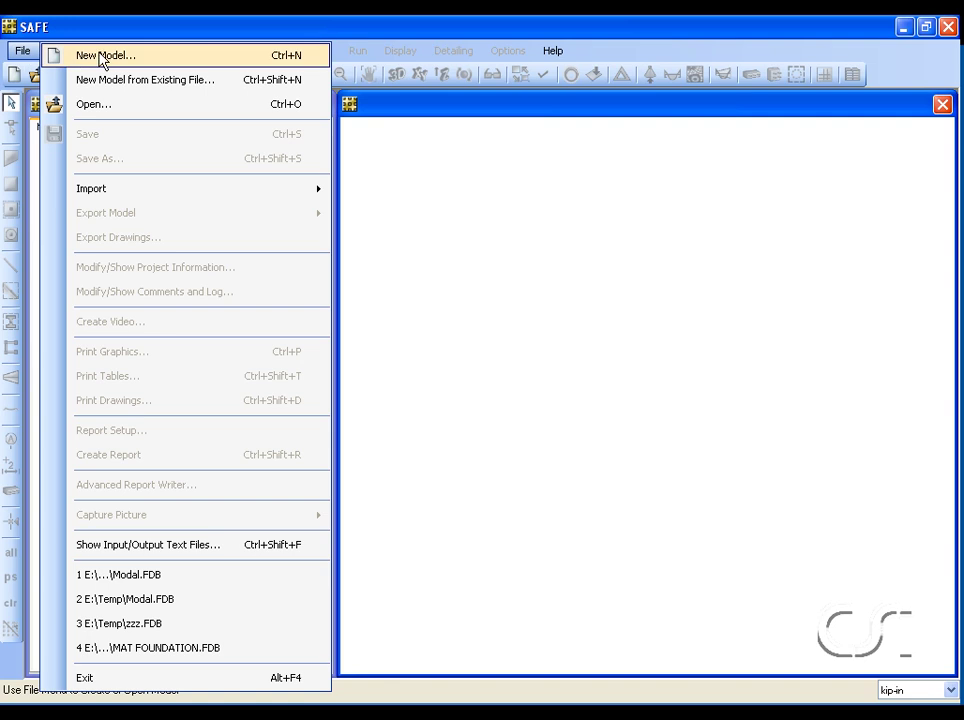
click(101, 56)
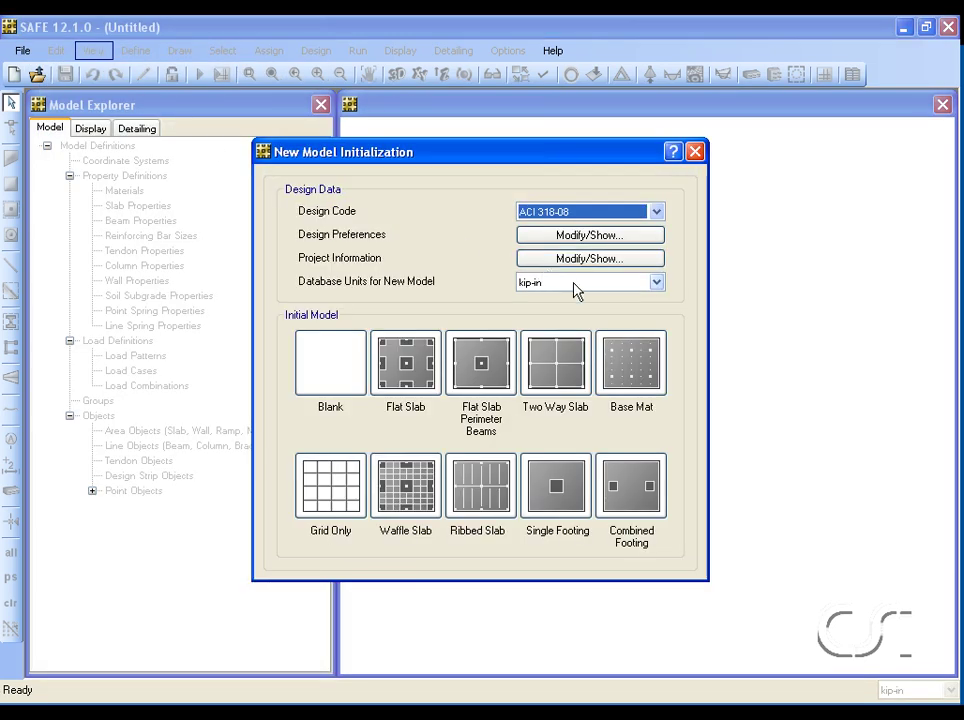
click(574, 284)
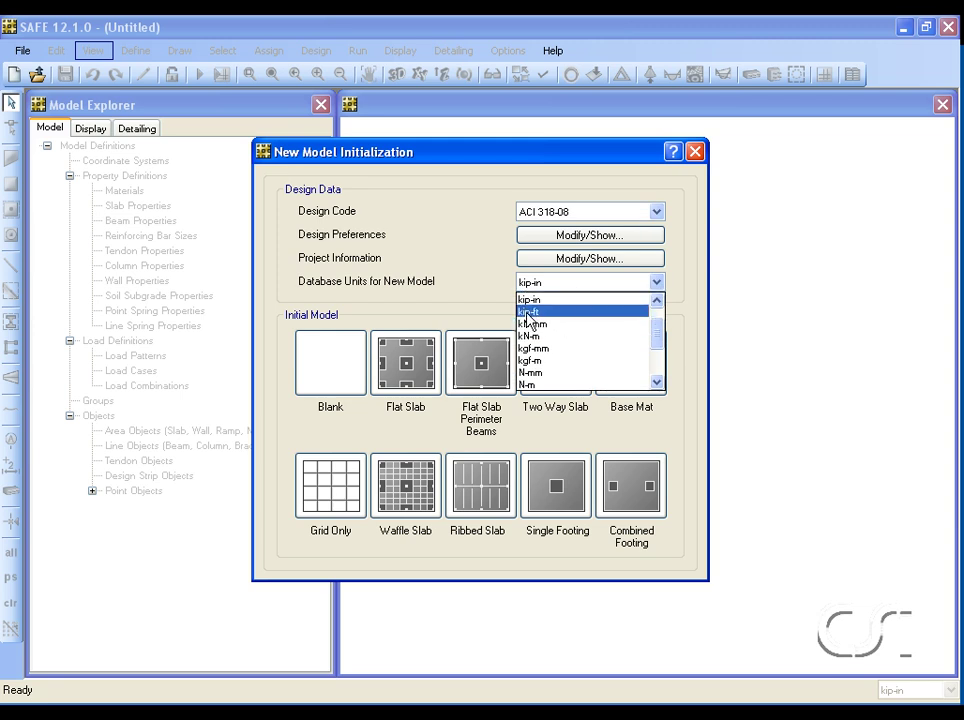
click(553, 313)
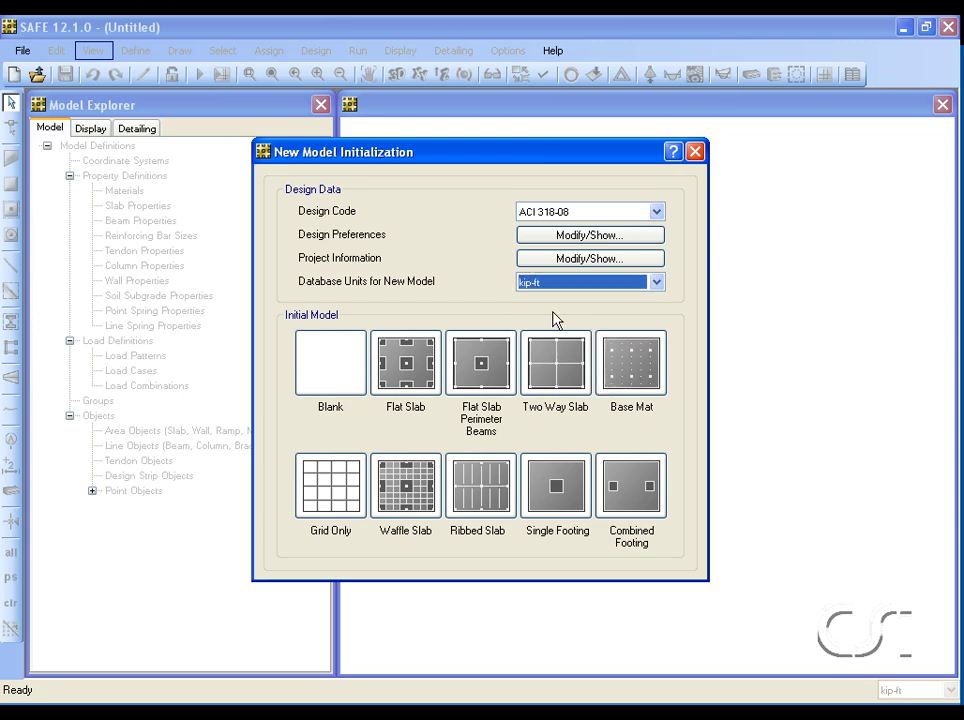
click(556, 389)
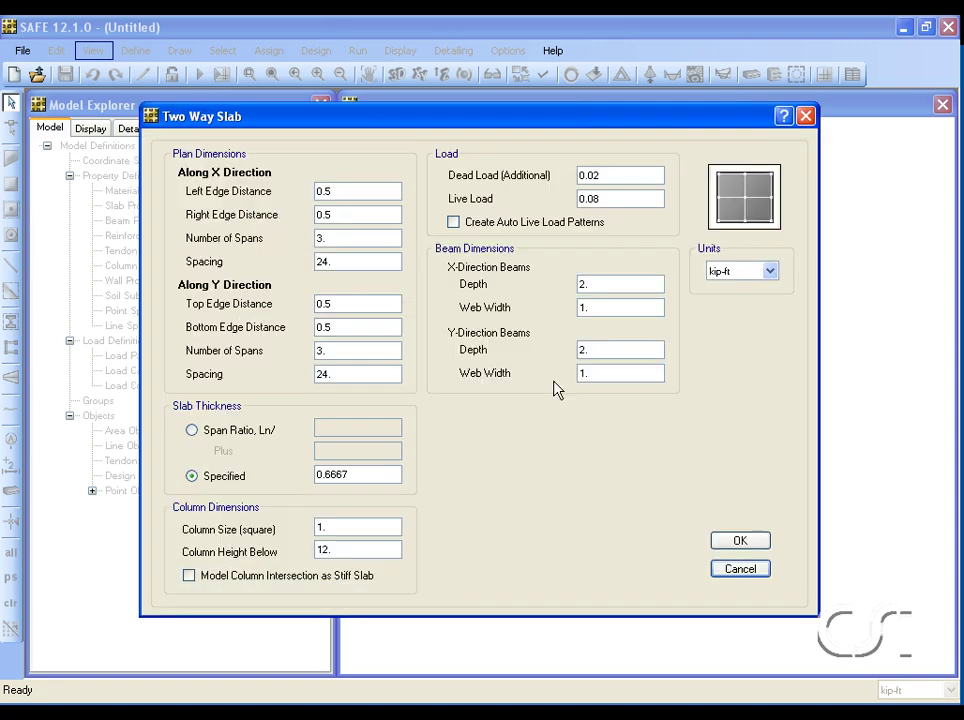
Set one 10 ft span in both the X and Y directions
double_click(327, 238)
text(1)
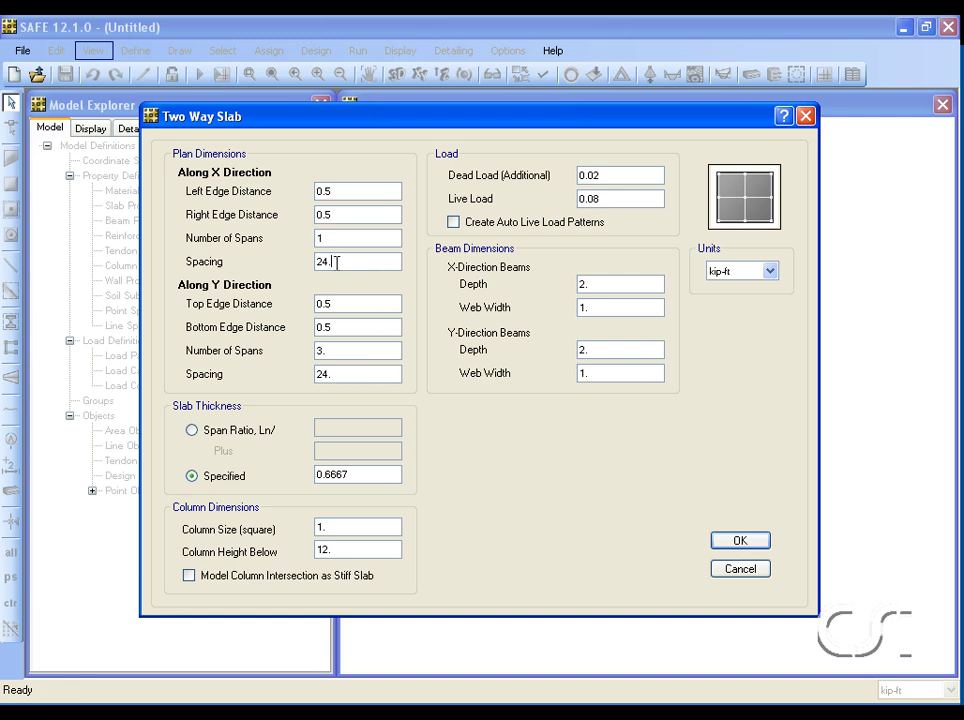
double_click(327, 261)
text(10)
double_click(334, 351)
text(1)
double_click(347, 374)
text(10)
Make the slab 10 in thick with 0 additional dead load and create the model
double_click(362, 474)
text(1)
click(607, 174)
double_click(607, 174)
text(0)
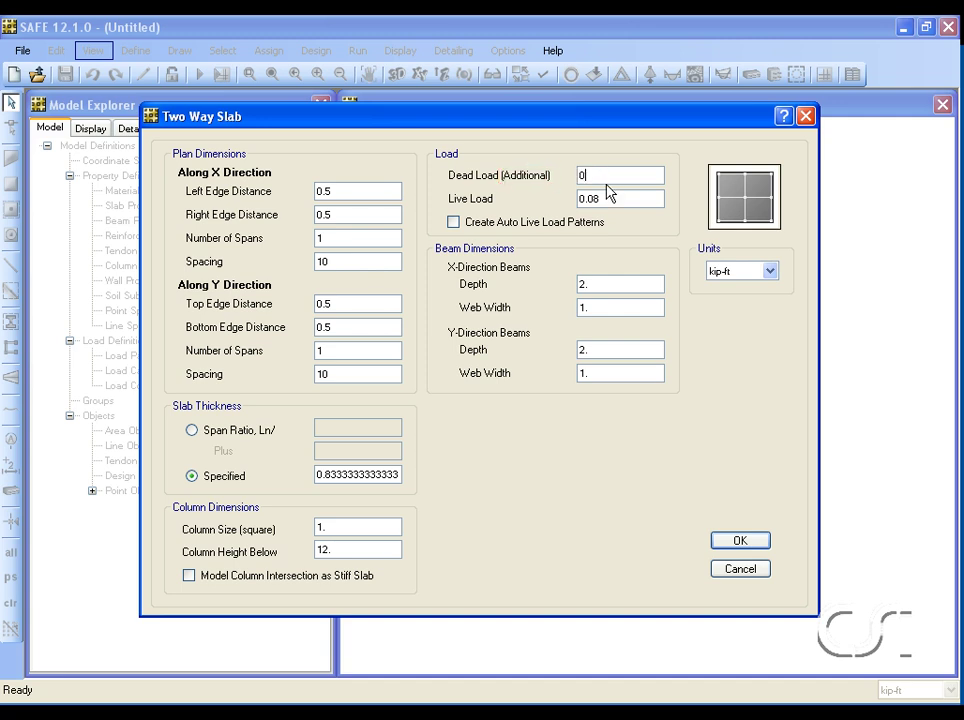
click(741, 541)
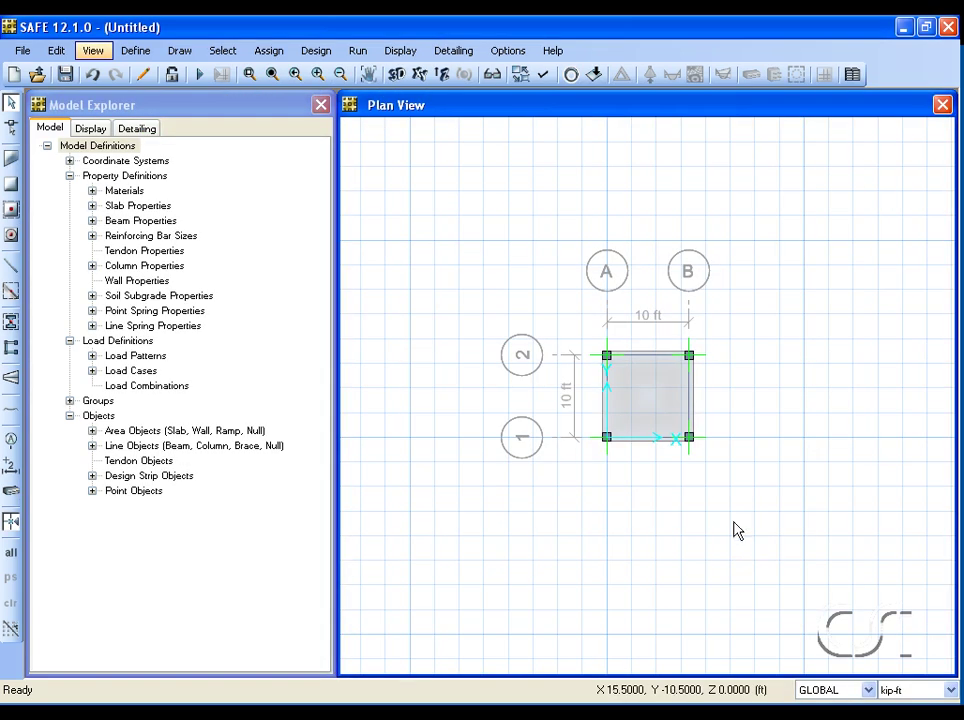
Turn off grid and dimension lines, then window-zoom onto the 10 ft slab bay
click(544, 74)
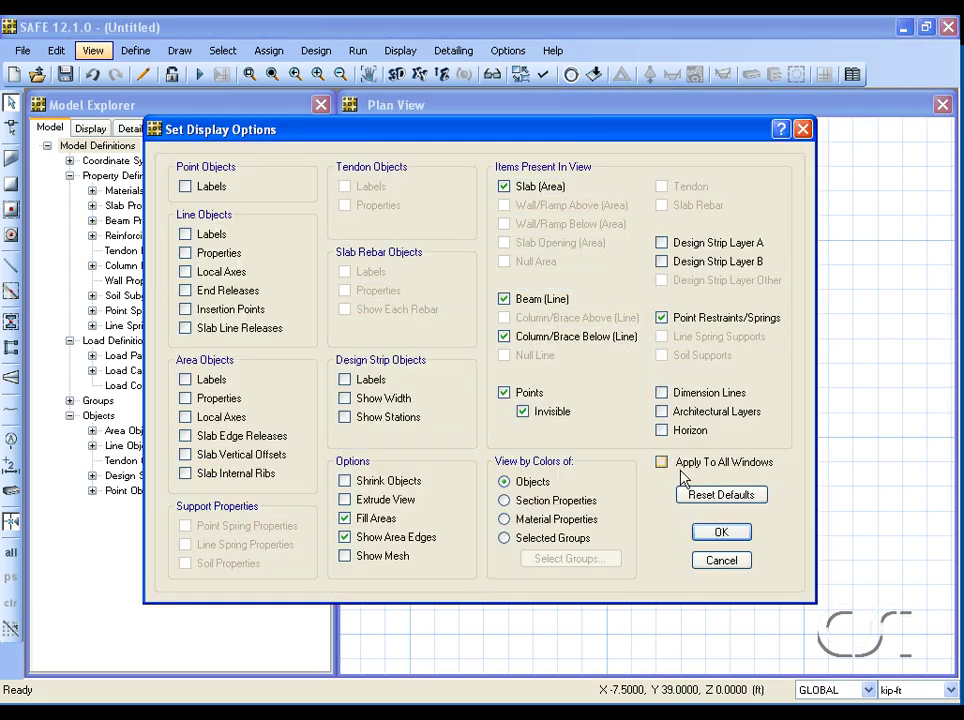
click(727, 539)
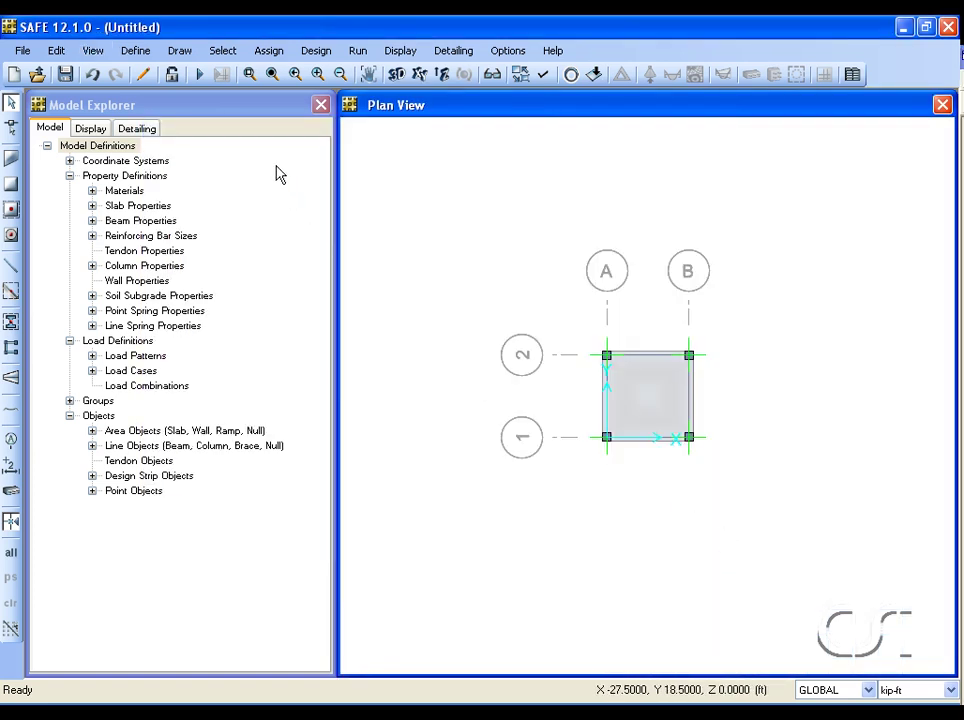
click(250, 74)
mouse_move(460, 209)
mouse_down()
mouse_move(512, 520)
mouse_move(765, 520)
mouse_up()
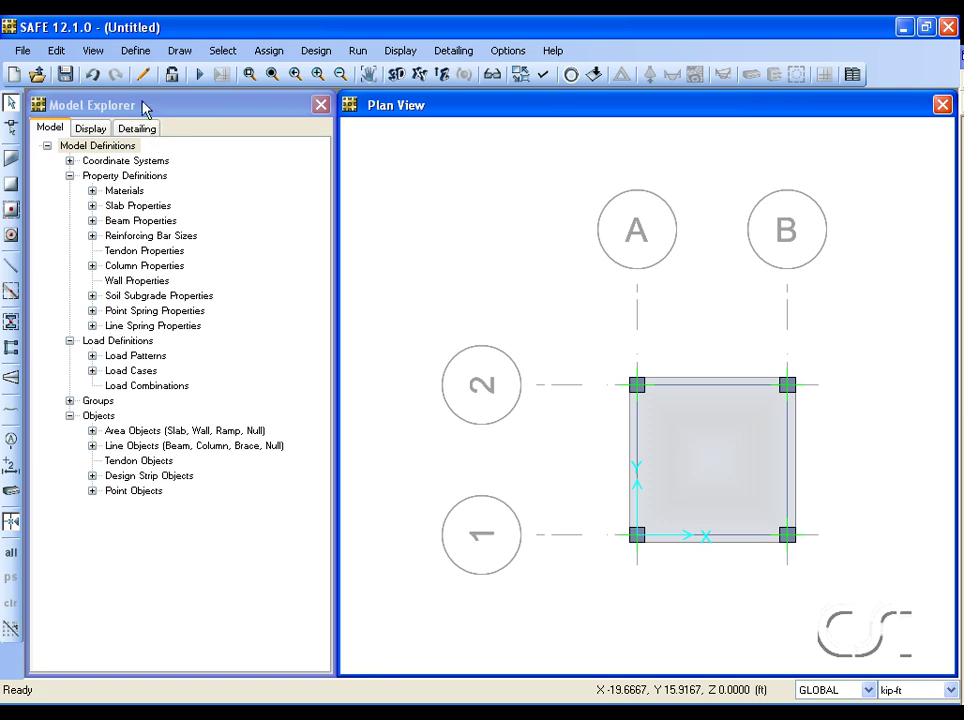
click(138, 51)
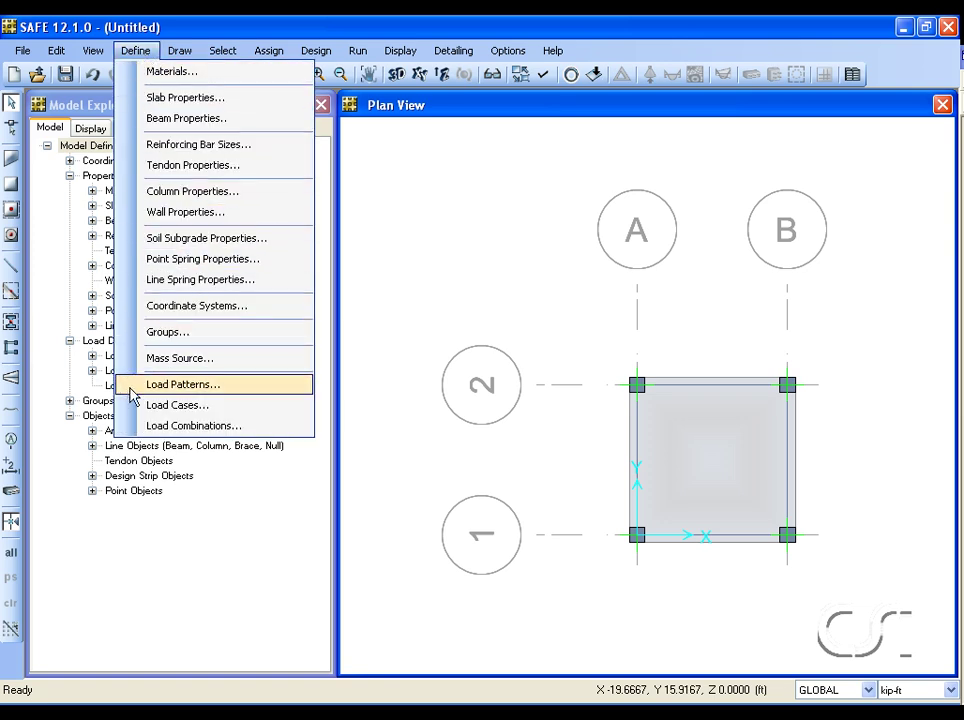
Add a new load pattern after DEAD and LIVE and rename it EQUIP
click(189, 393)
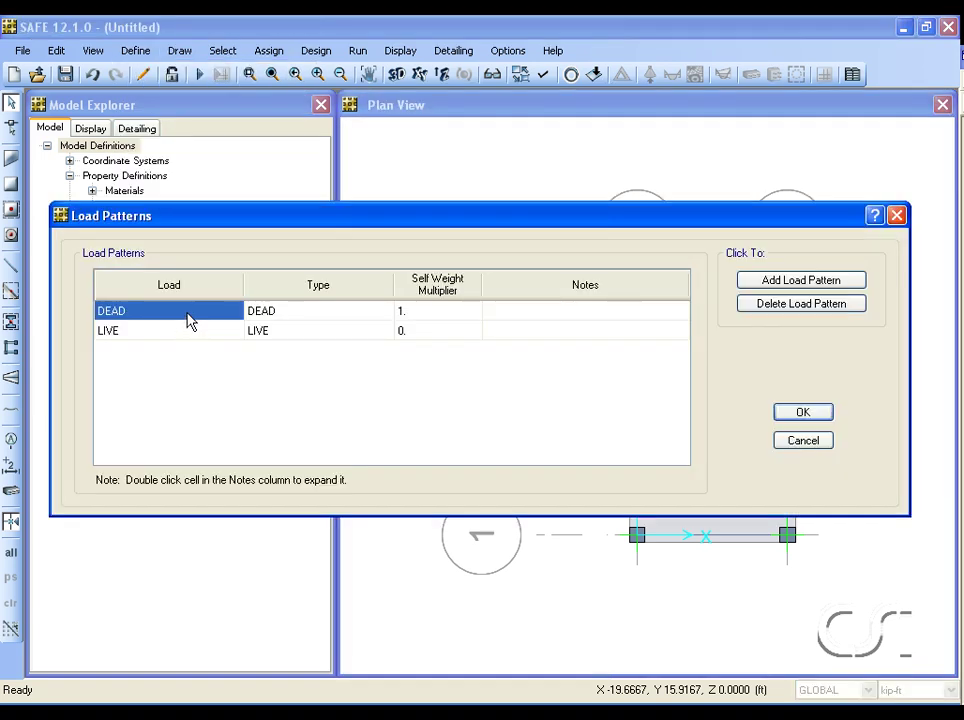
click(418, 320)
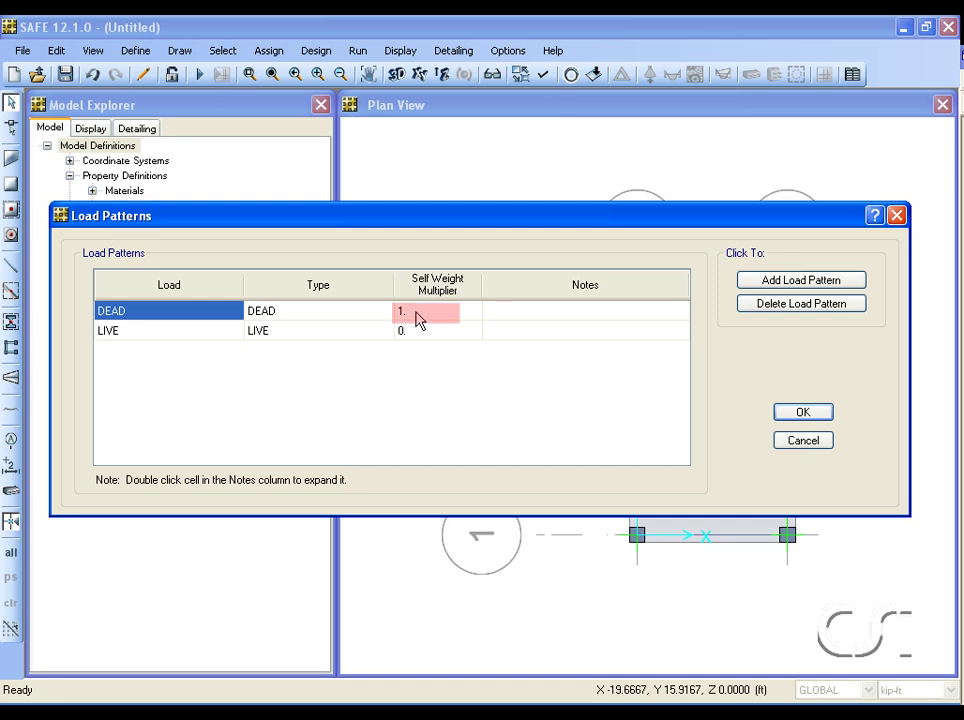
click(759, 284)
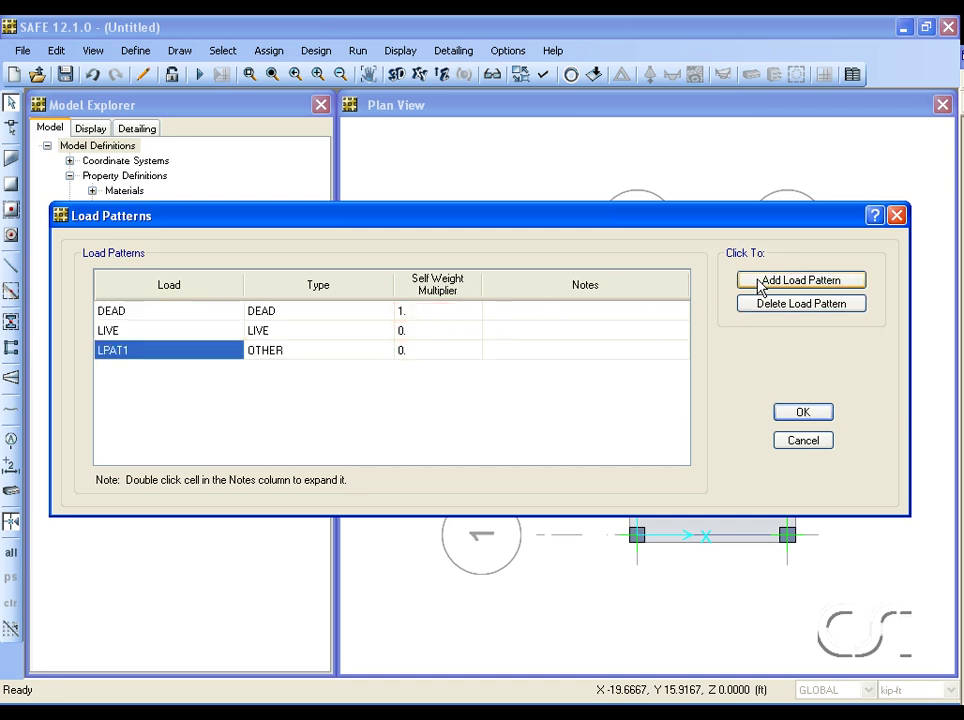
click(170, 349)
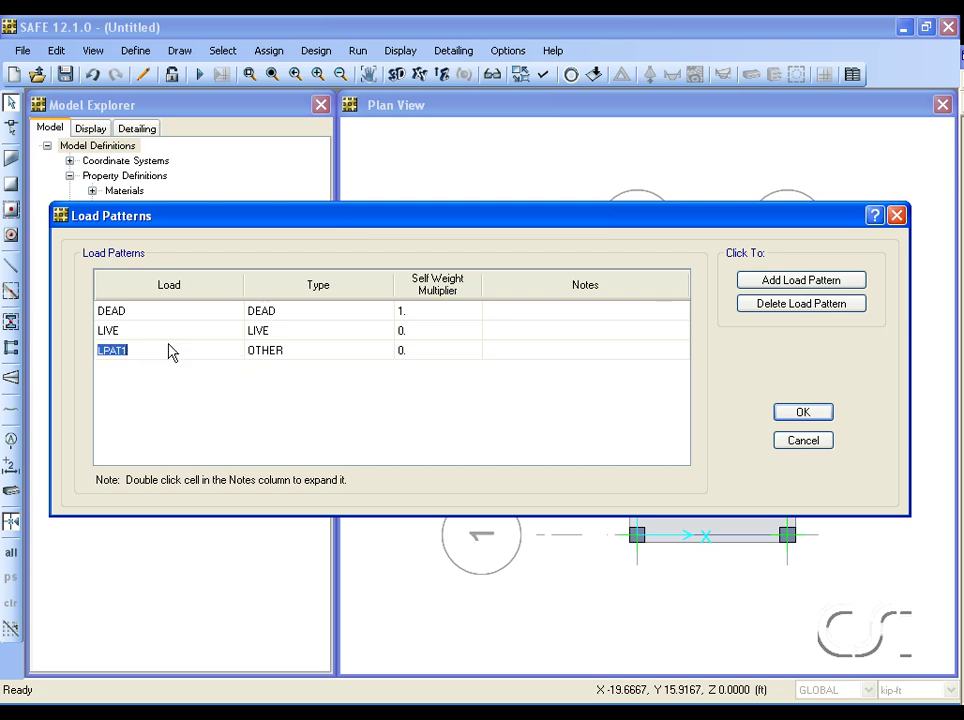
text(EQUIP)
Confirm the load patterns and select the slab for a surface load assignment
click(806, 414)
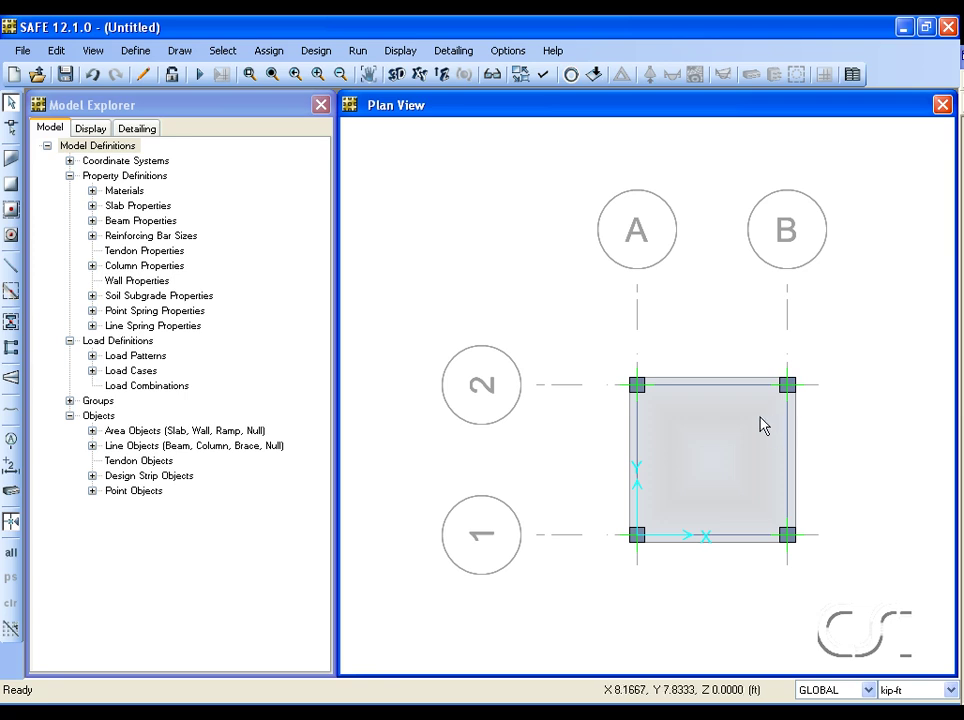
click(724, 421)
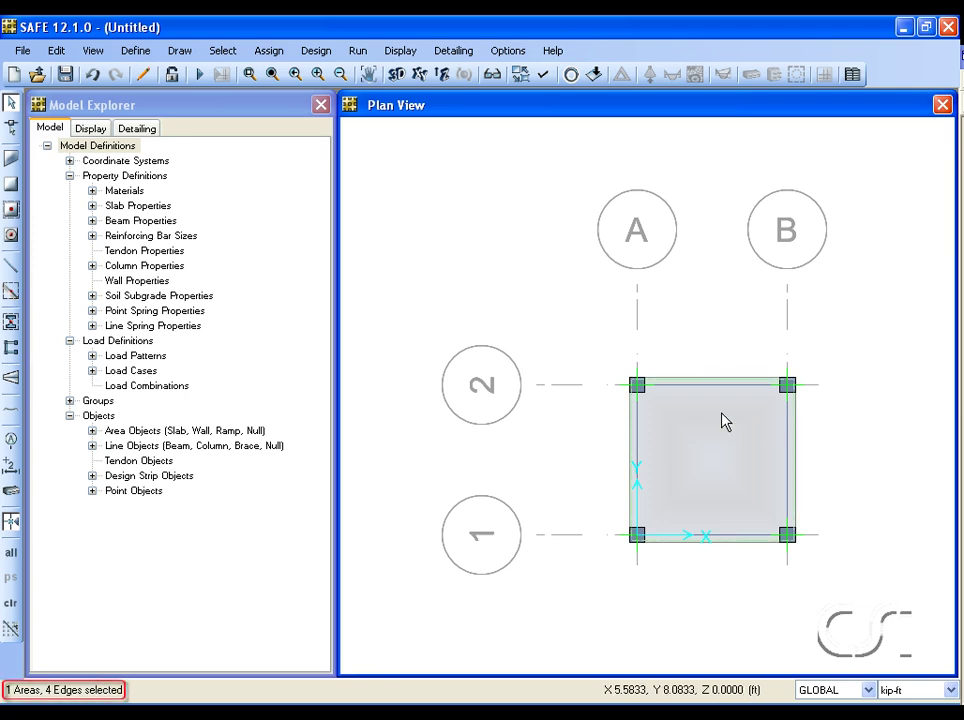
click(270, 51)
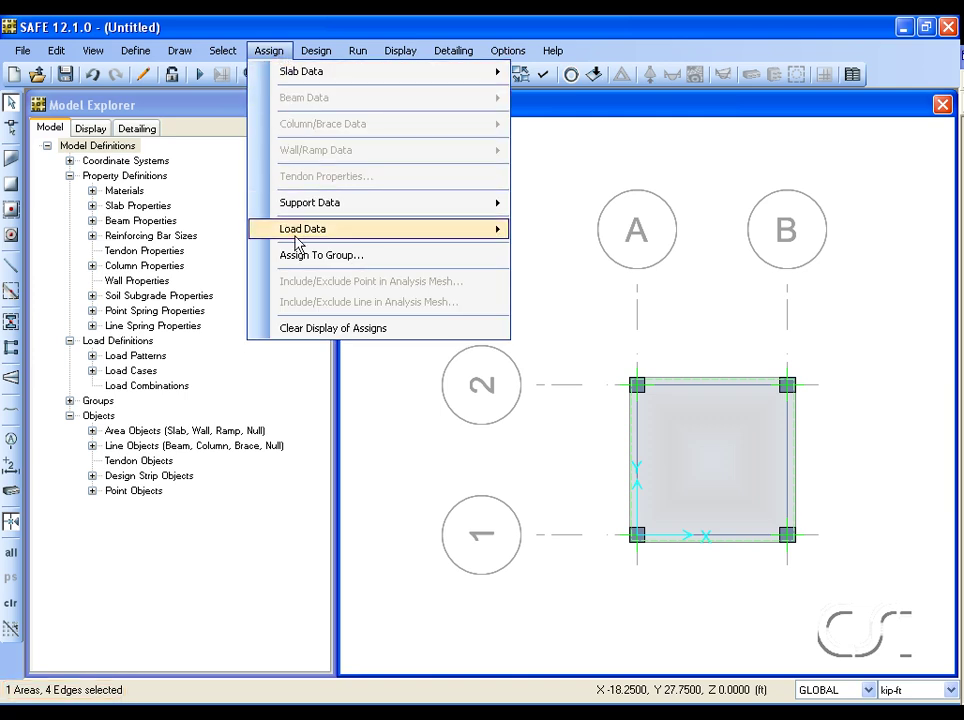
mouse_move(302, 229)
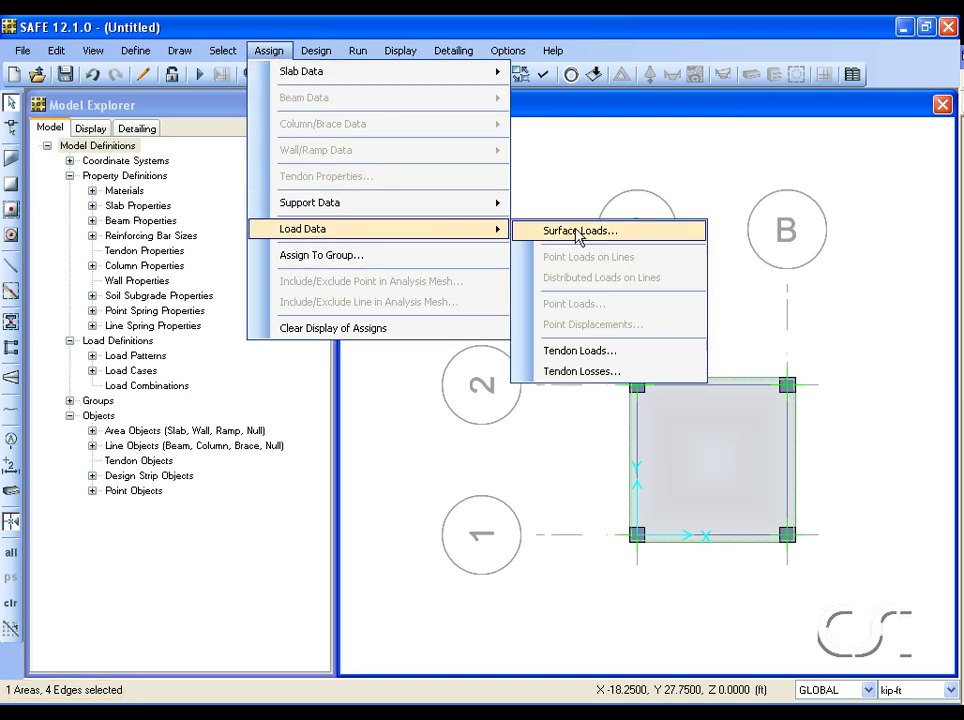
click(578, 233)
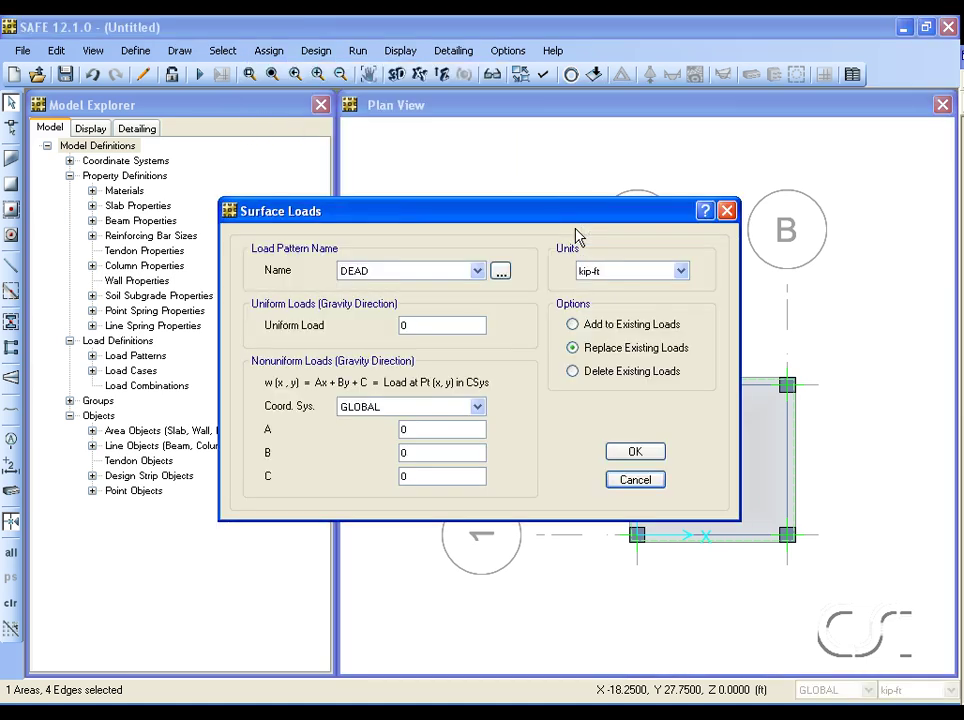
Apply a uniform 200 lb/ft² surface load under EQUIP in lb-ft units
click(478, 271)
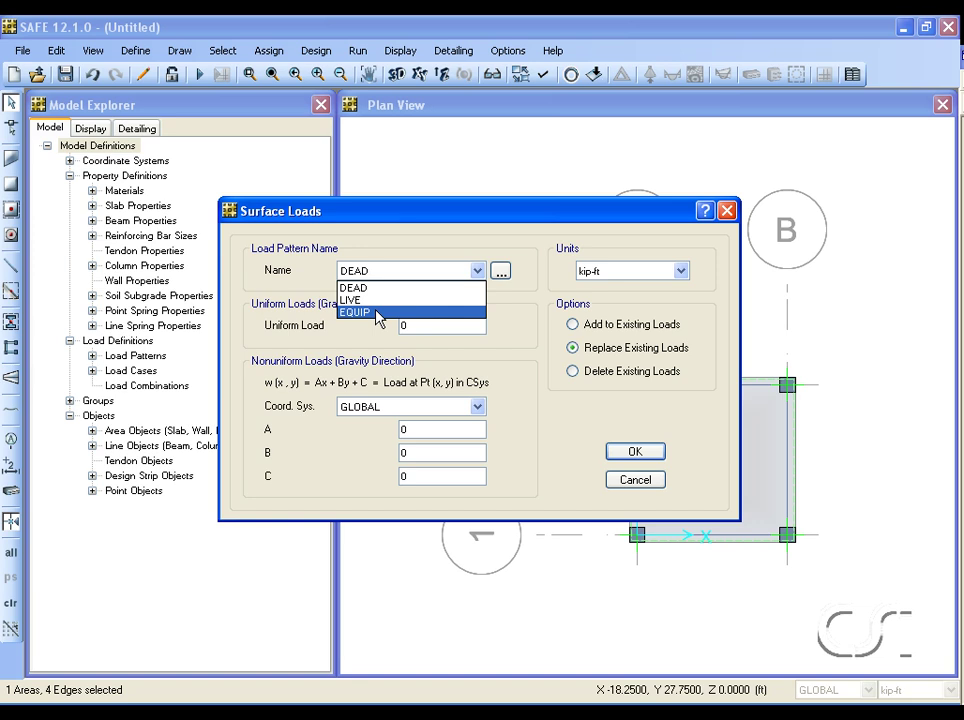
click(426, 314)
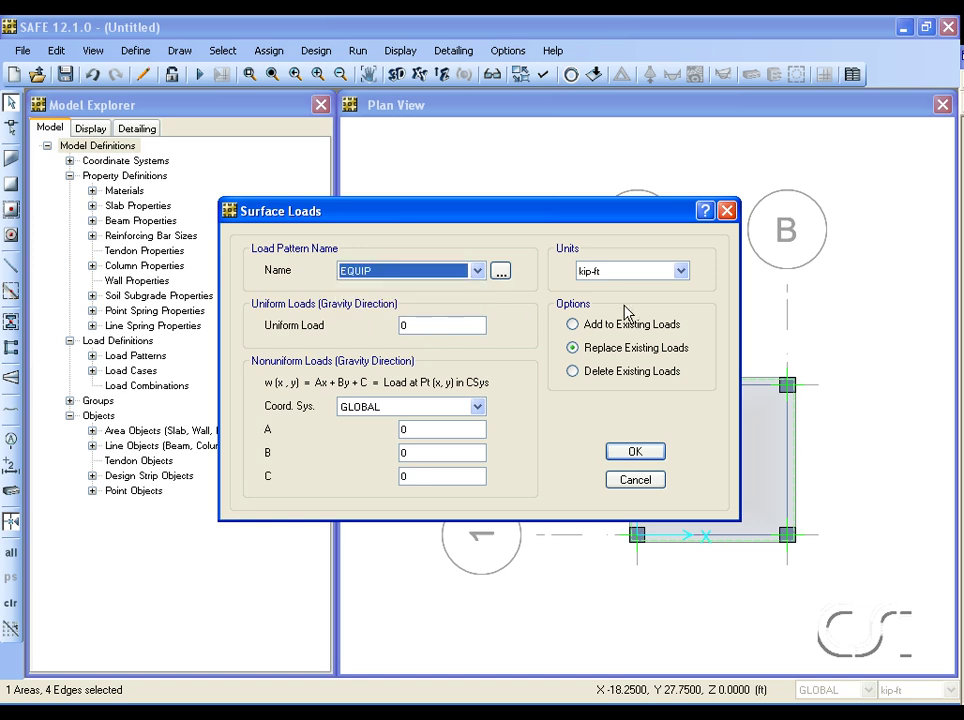
click(681, 271)
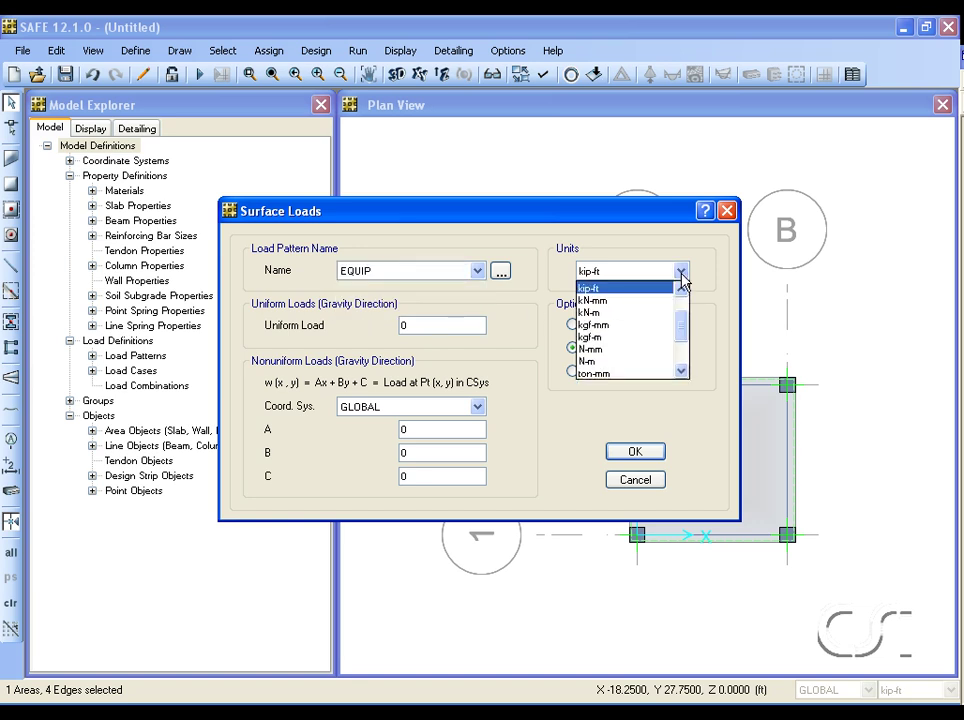
click(681, 289)
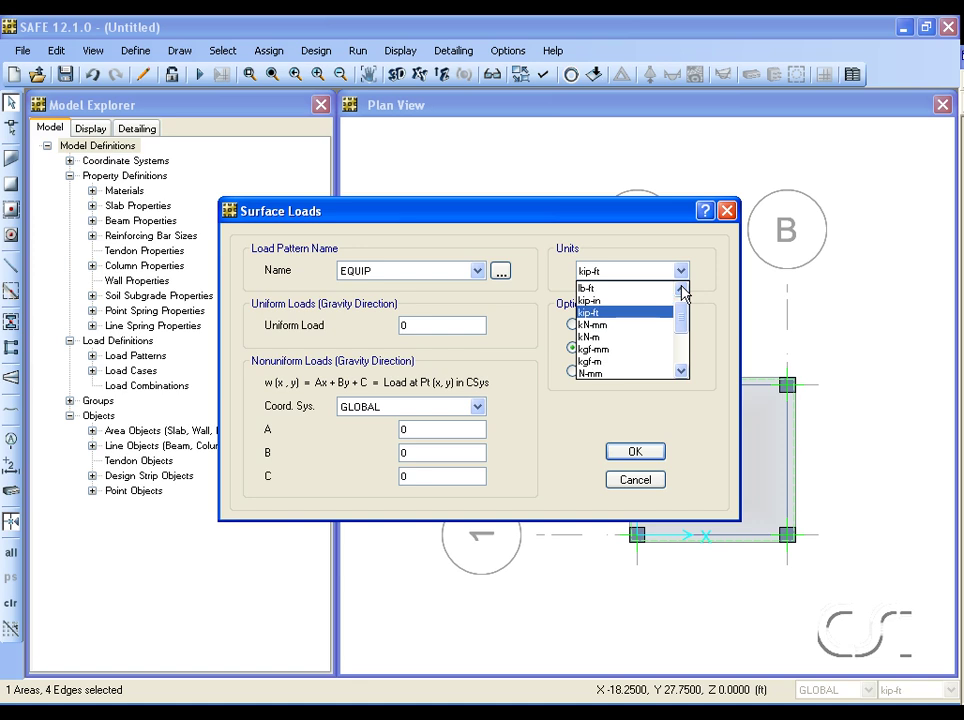
click(584, 288)
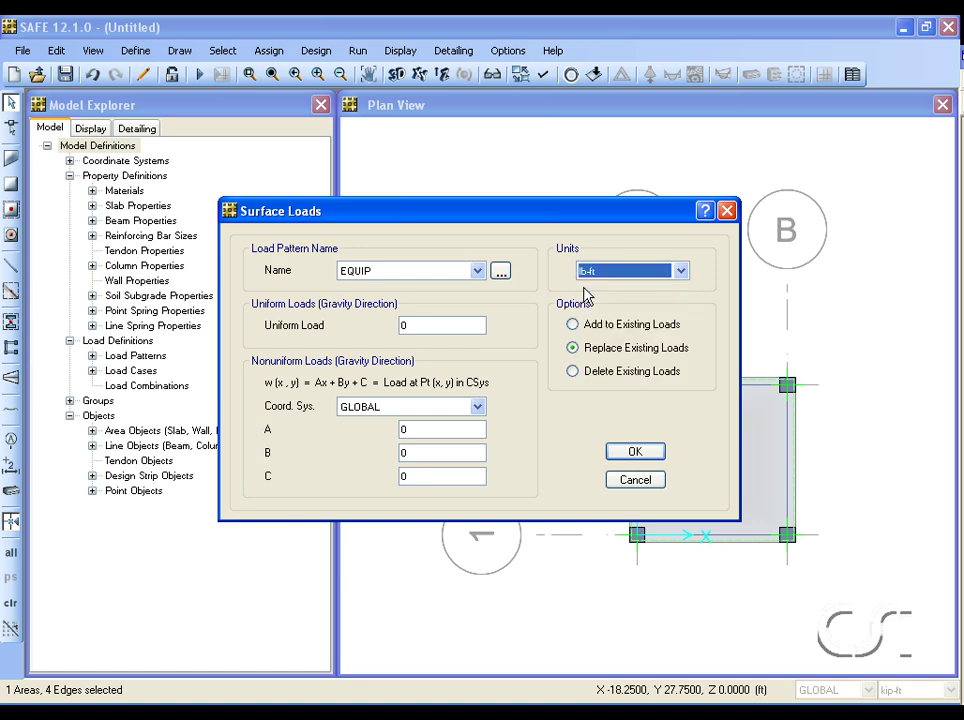
double_click(445, 322)
text(200)
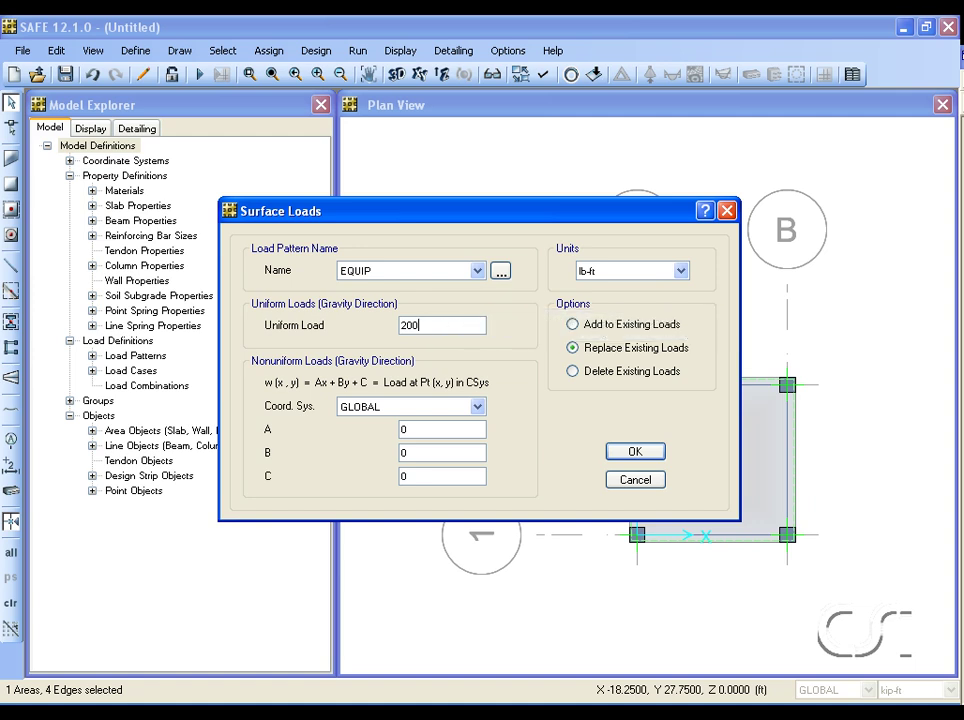
click(640, 455)
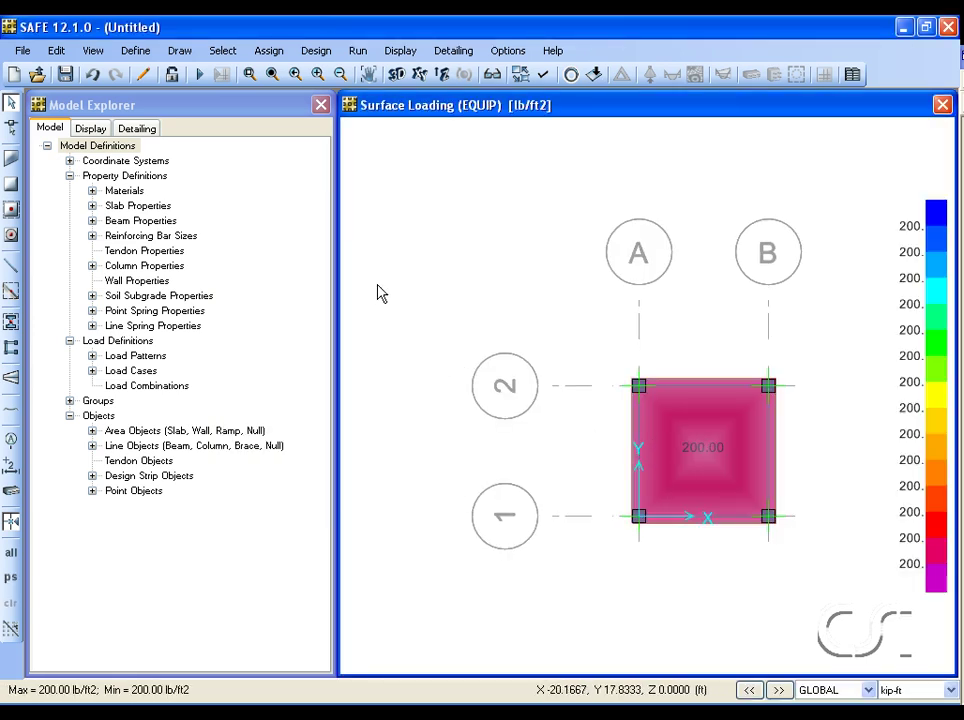
Add EQUIP at scale factor 1 to the mass source beside DEAD
click(135, 52)
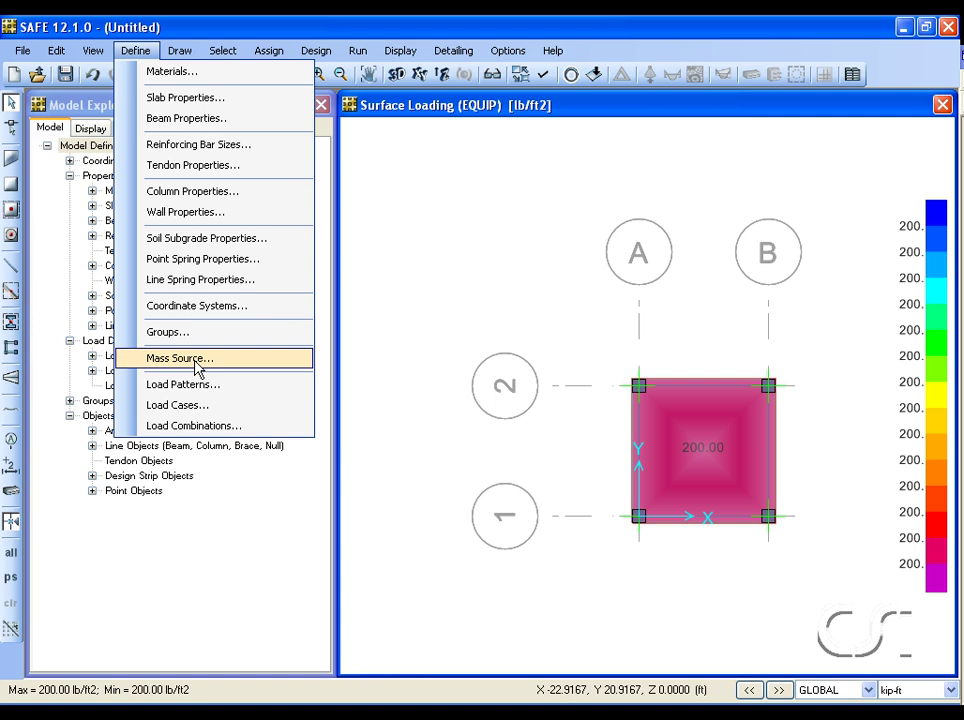
click(197, 369)
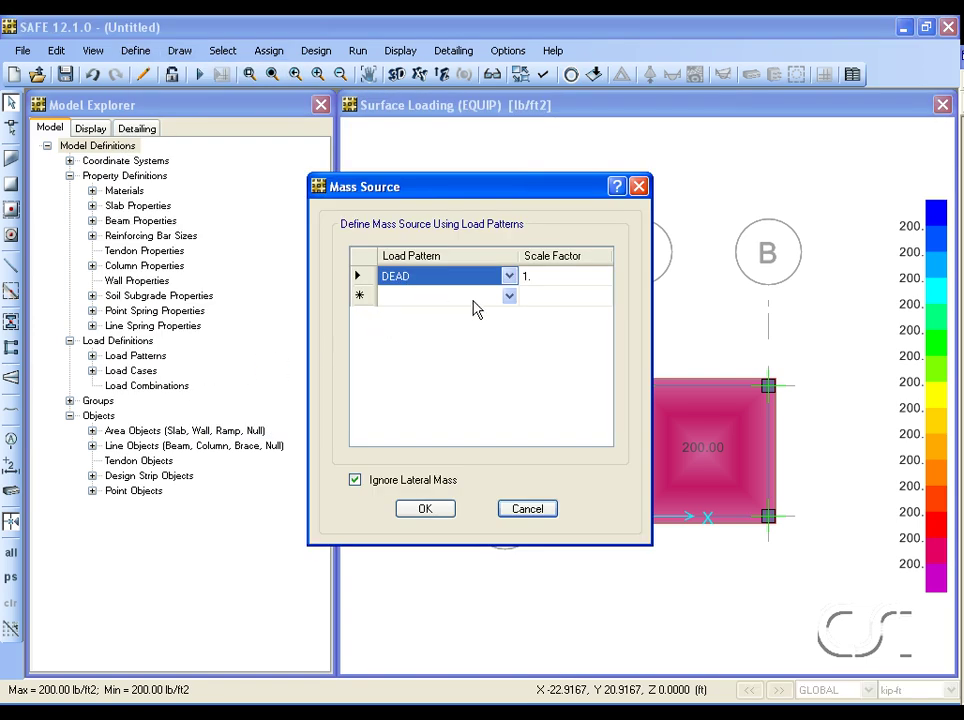
click(512, 297)
click(512, 299)
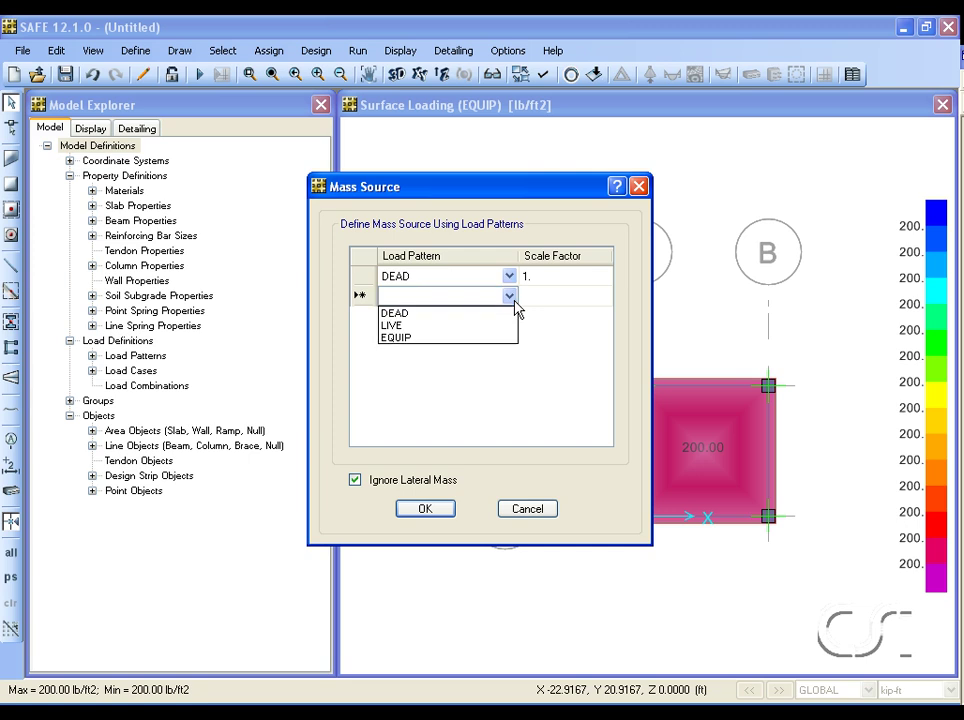
click(410, 339)
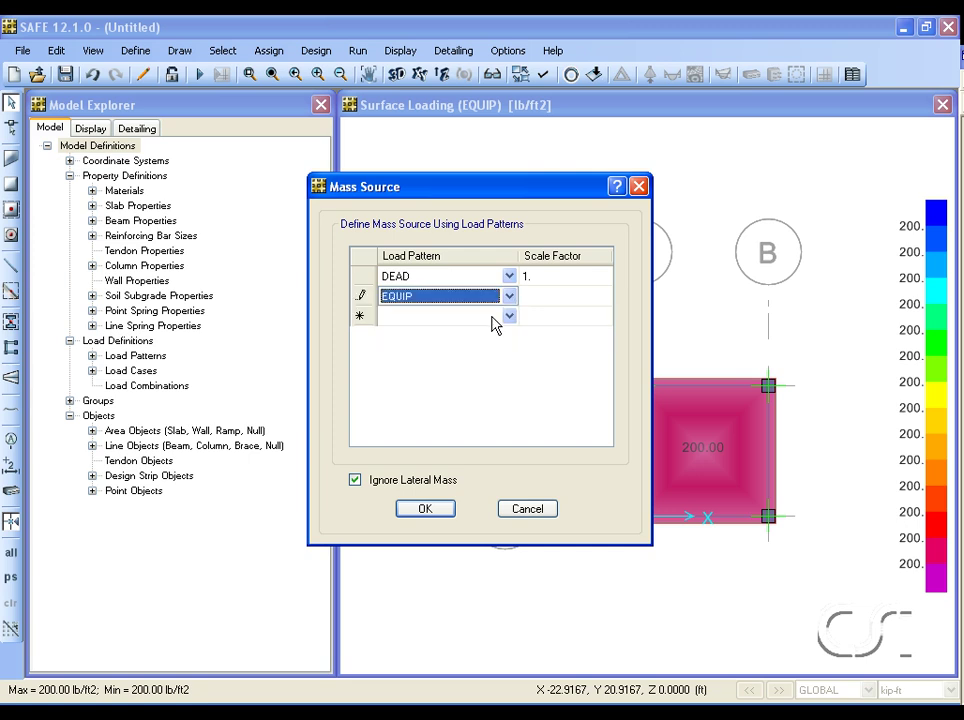
click(524, 302)
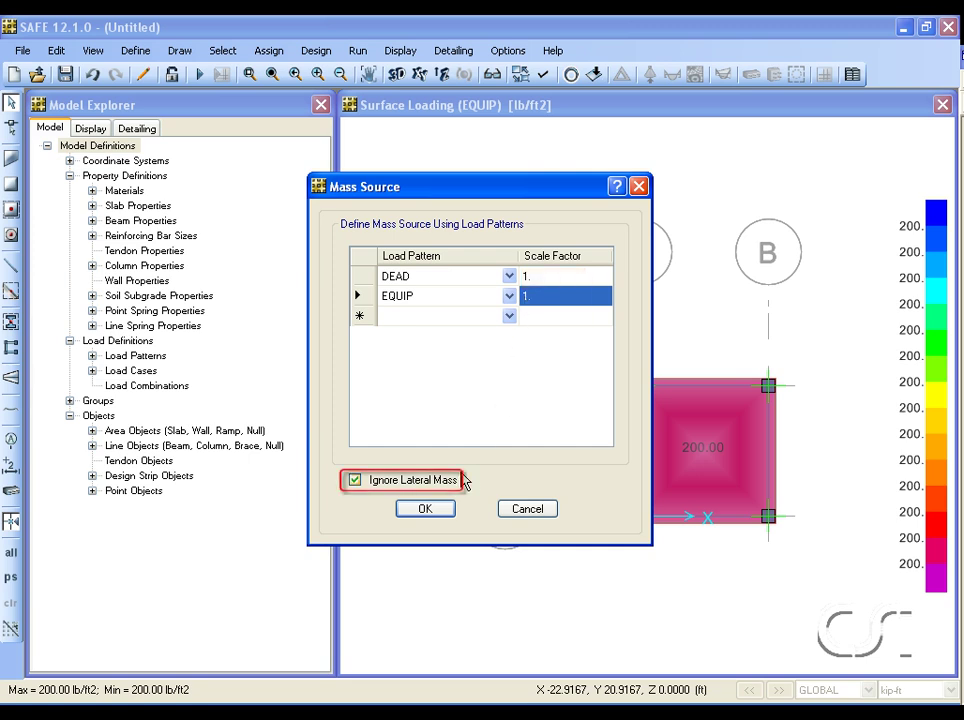
click(425, 510)
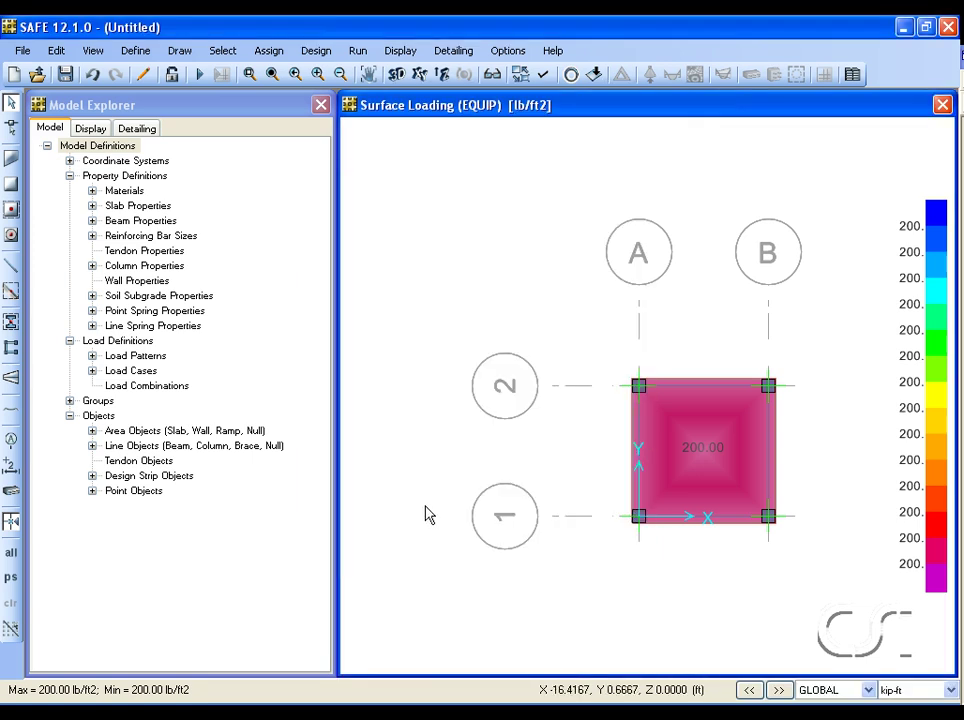
Create a Modal load case named MODAL with a maximum of 12 modes
click(137, 52)
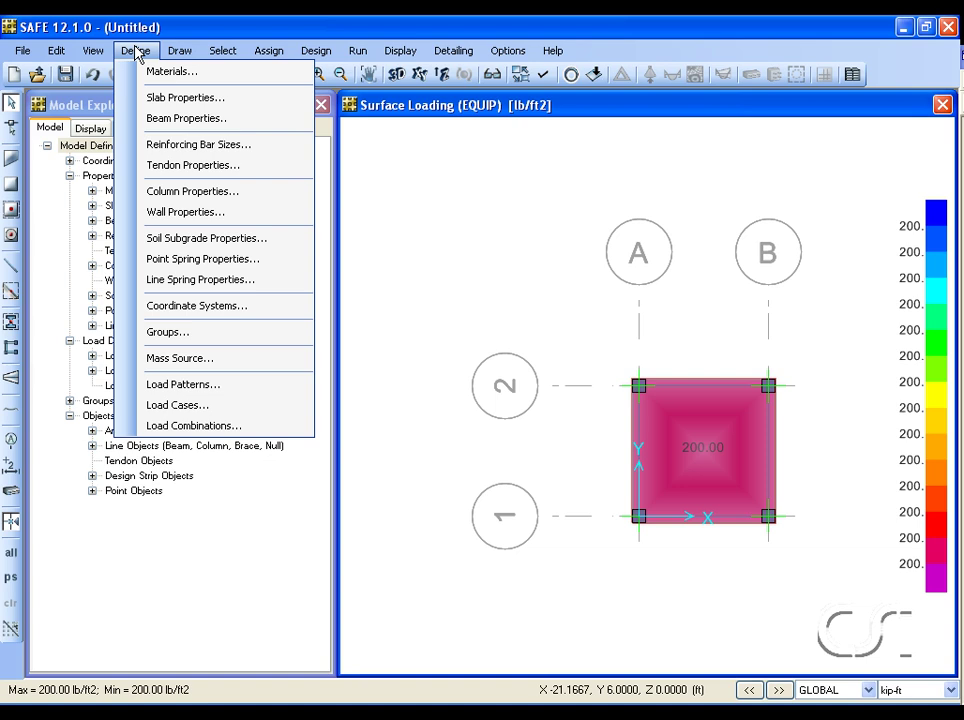
click(177, 407)
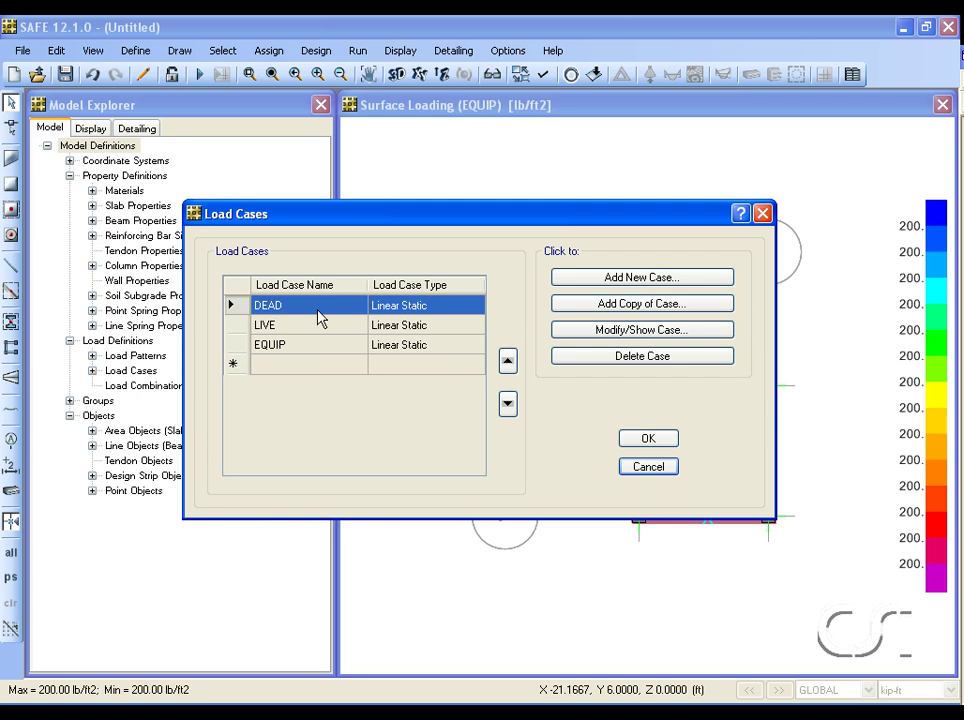
click(617, 280)
double_click(250, 165)
text(MODAL)
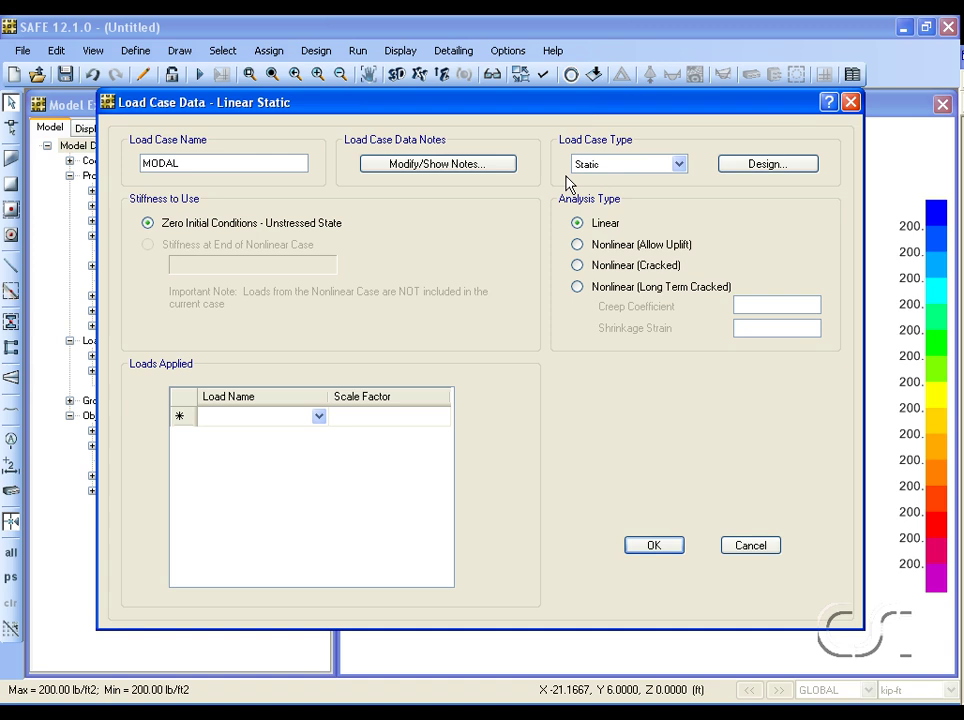
click(624, 167)
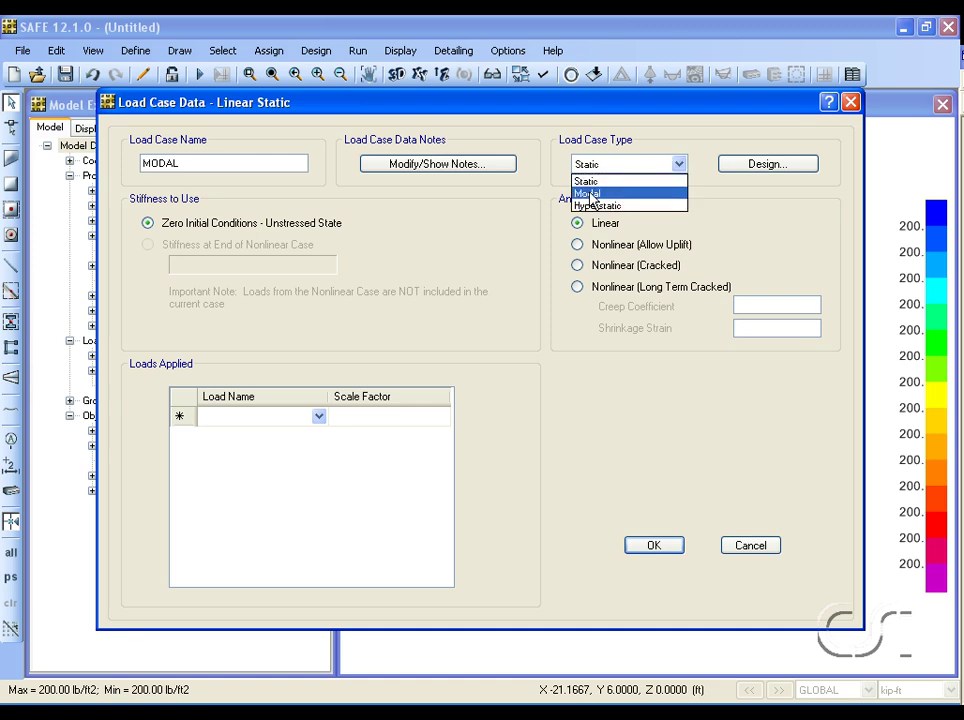
click(612, 194)
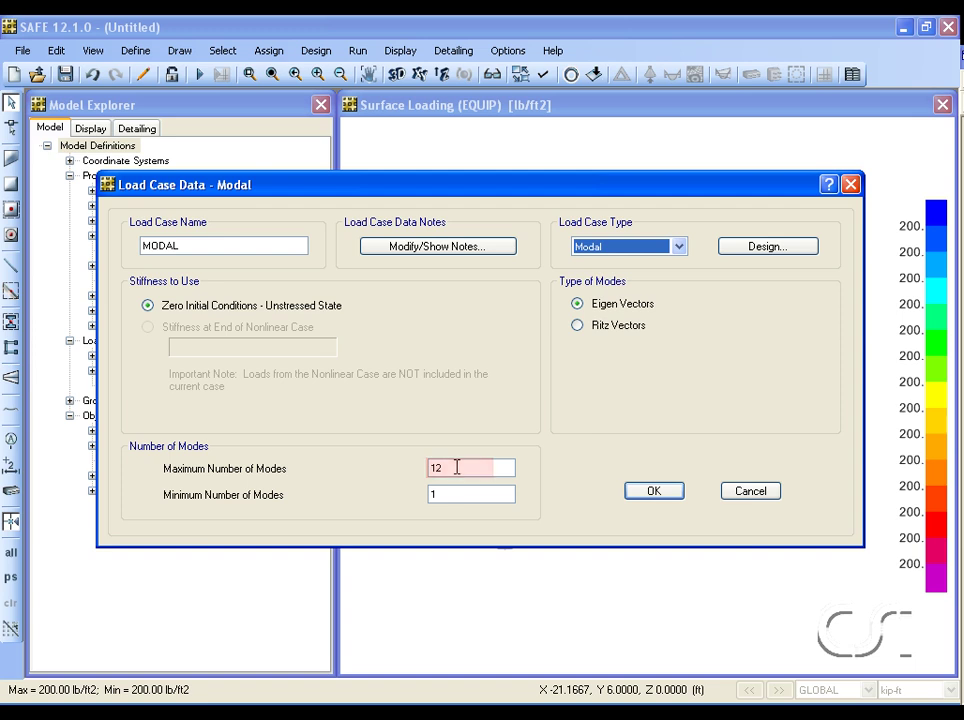
click(654, 492)
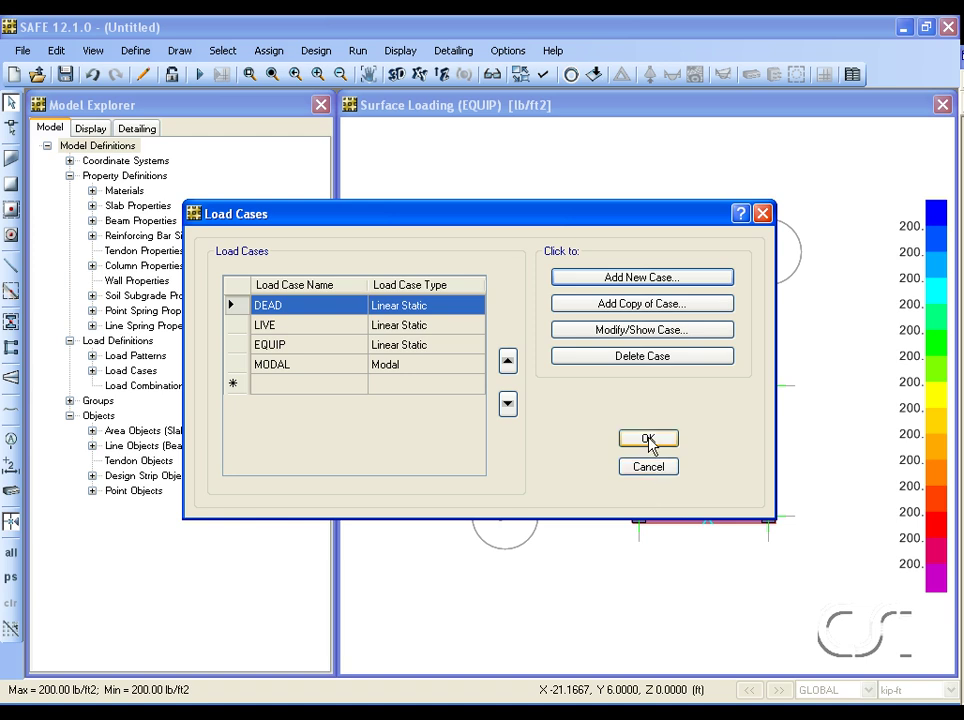
click(648, 445)
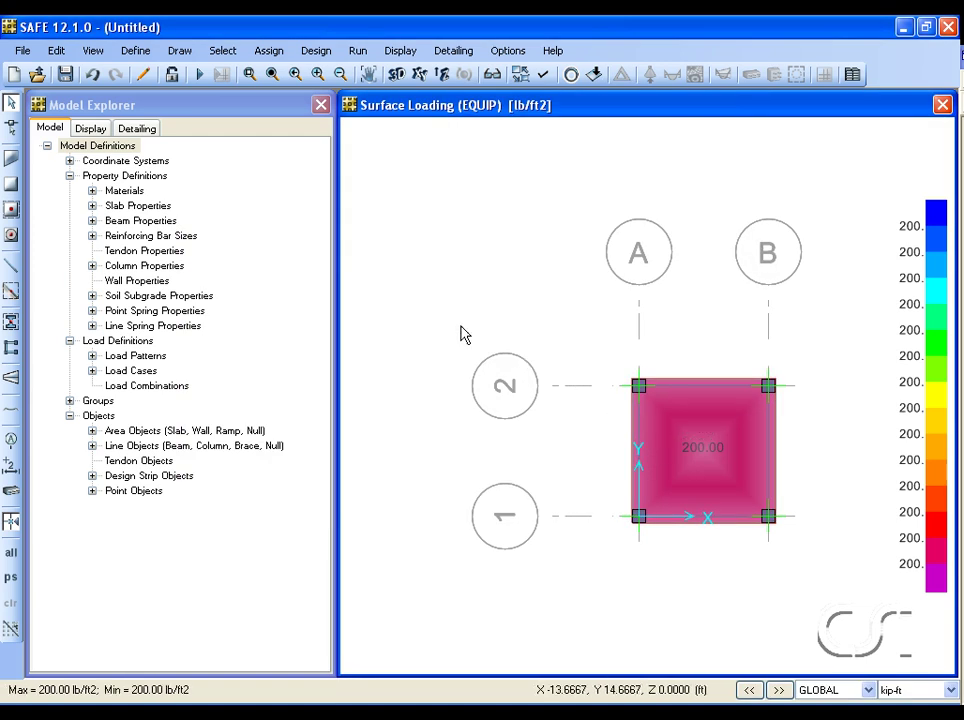
Run the analysis, hide grids, and zoom into a 3D view of the deformed slab
click(199, 74)
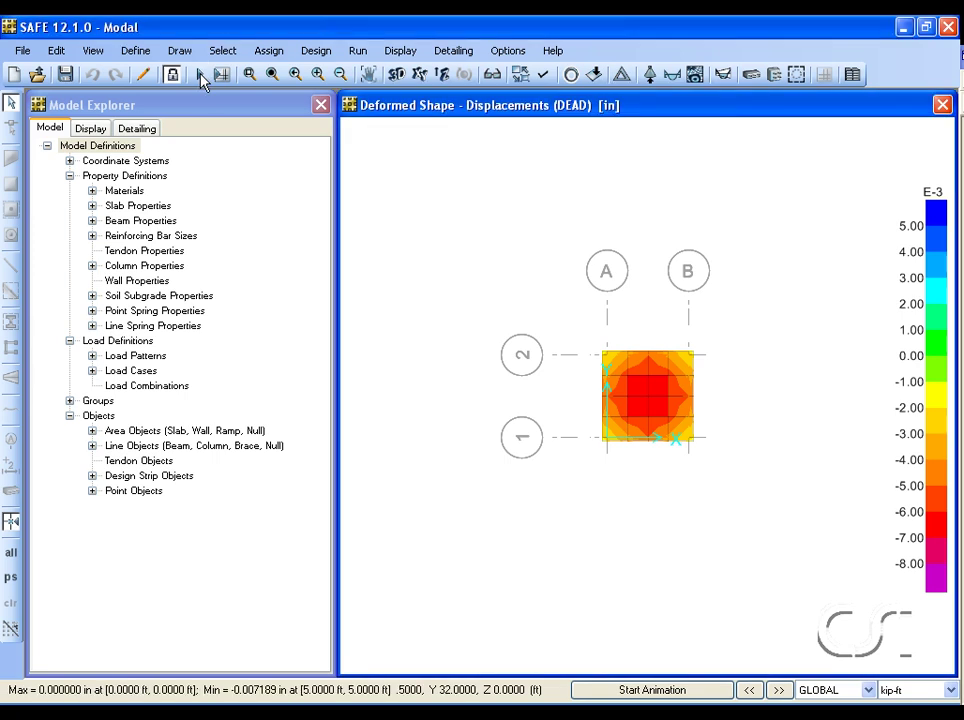
click(94, 51)
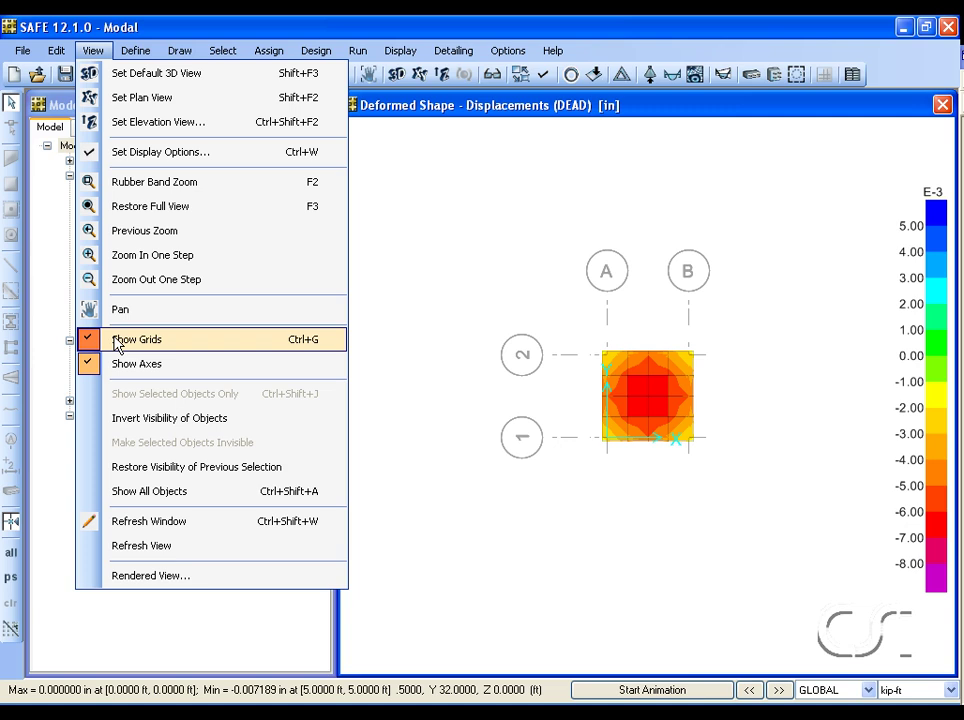
click(163, 346)
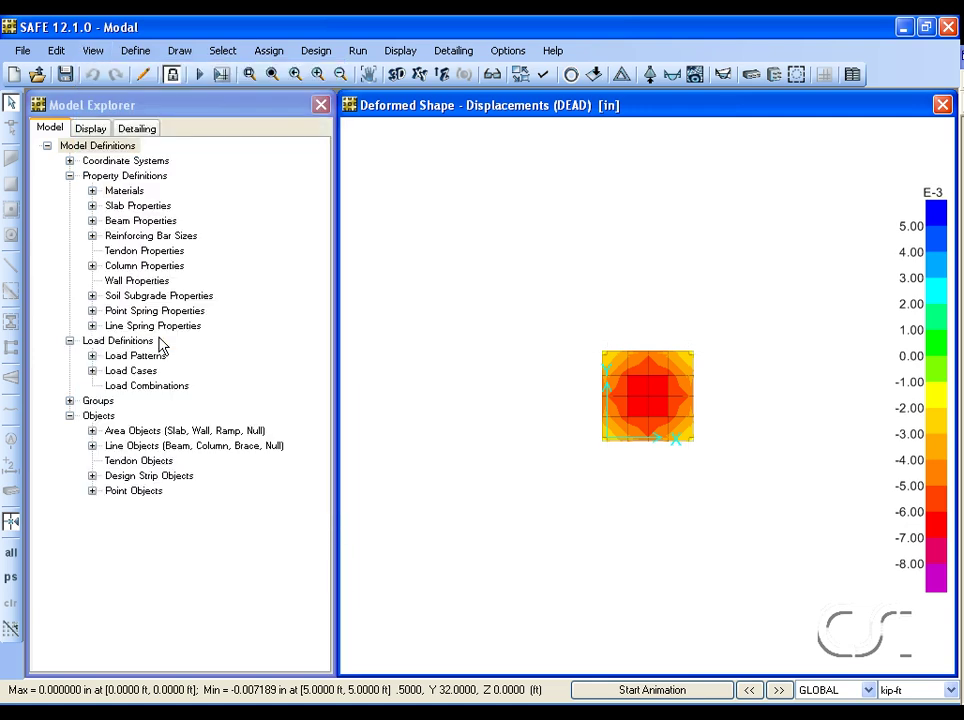
click(399, 77)
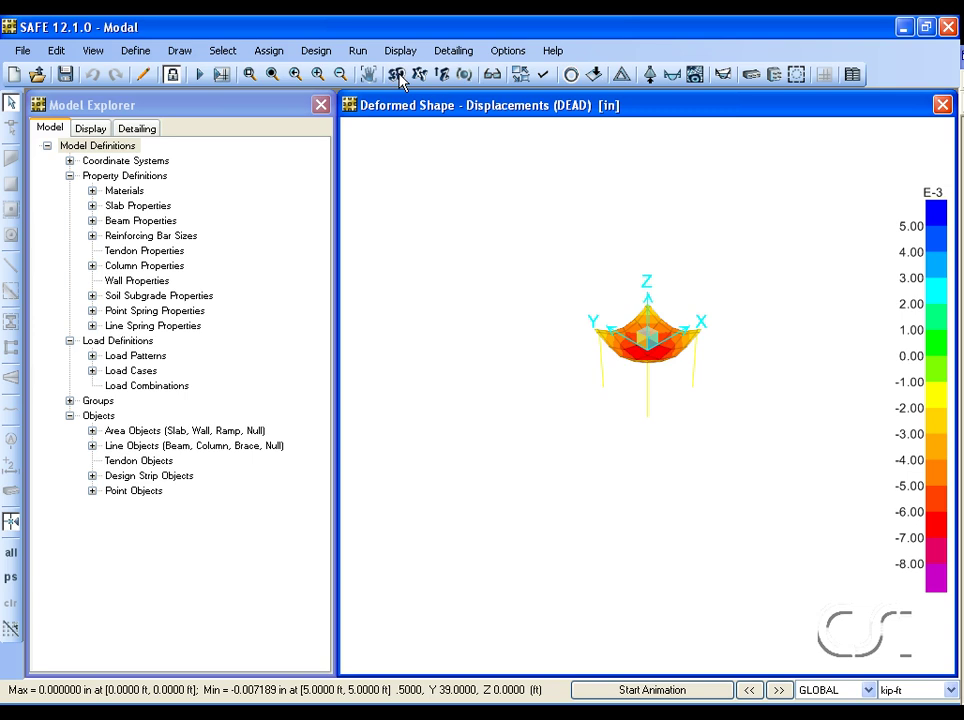
click(249, 74)
drag(535, 248, 745, 433)
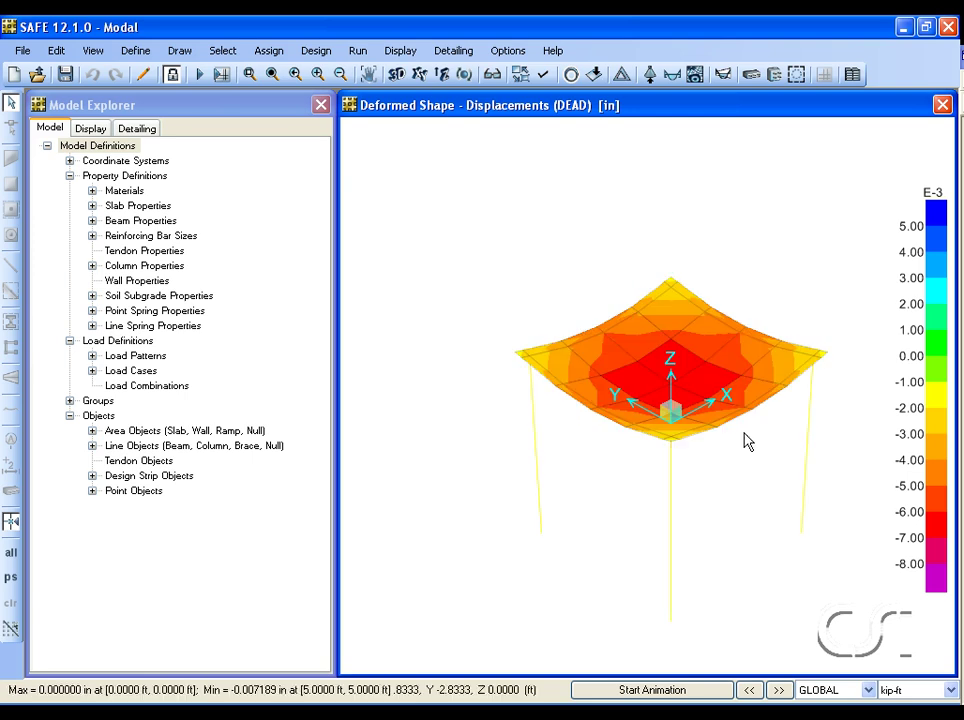
Show MODAL mode 1 (period 0.03206 s), then start and stop its animation
click(620, 76)
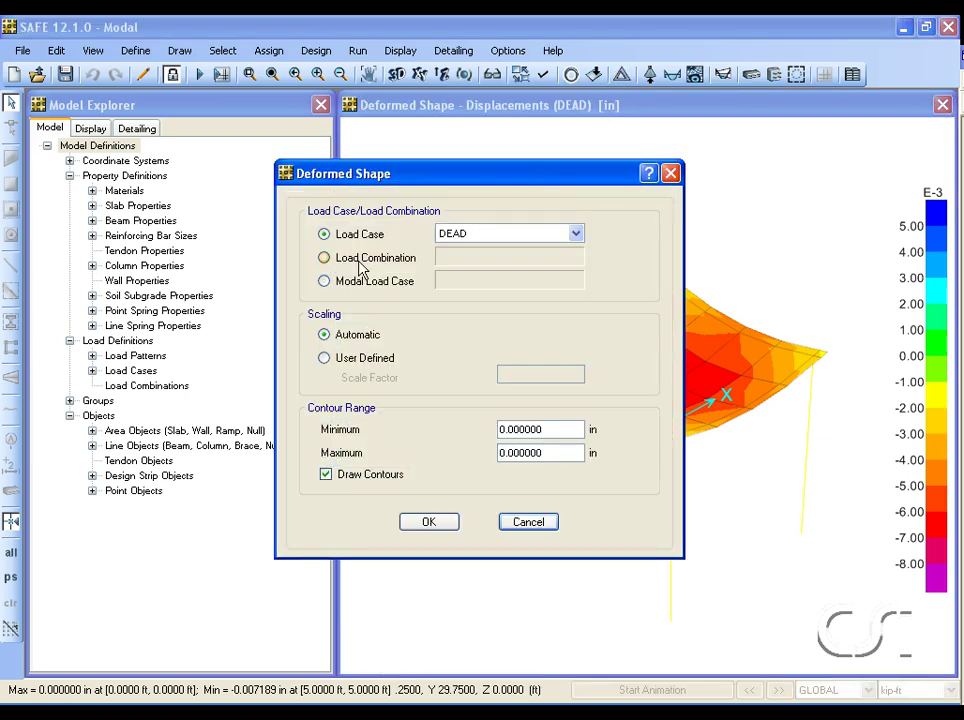
click(323, 281)
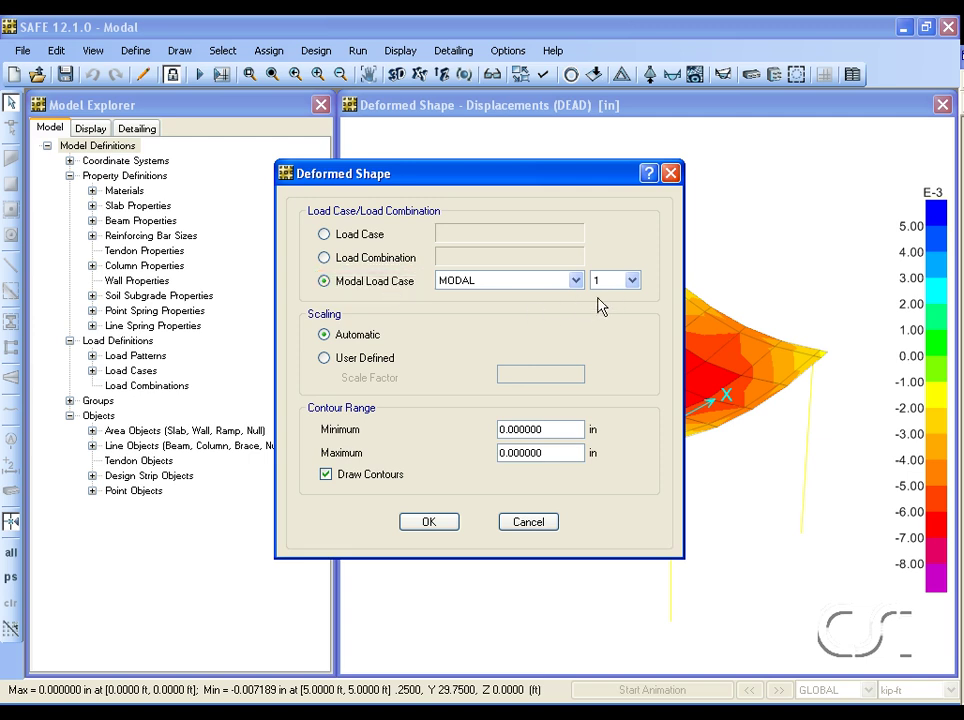
click(428, 530)
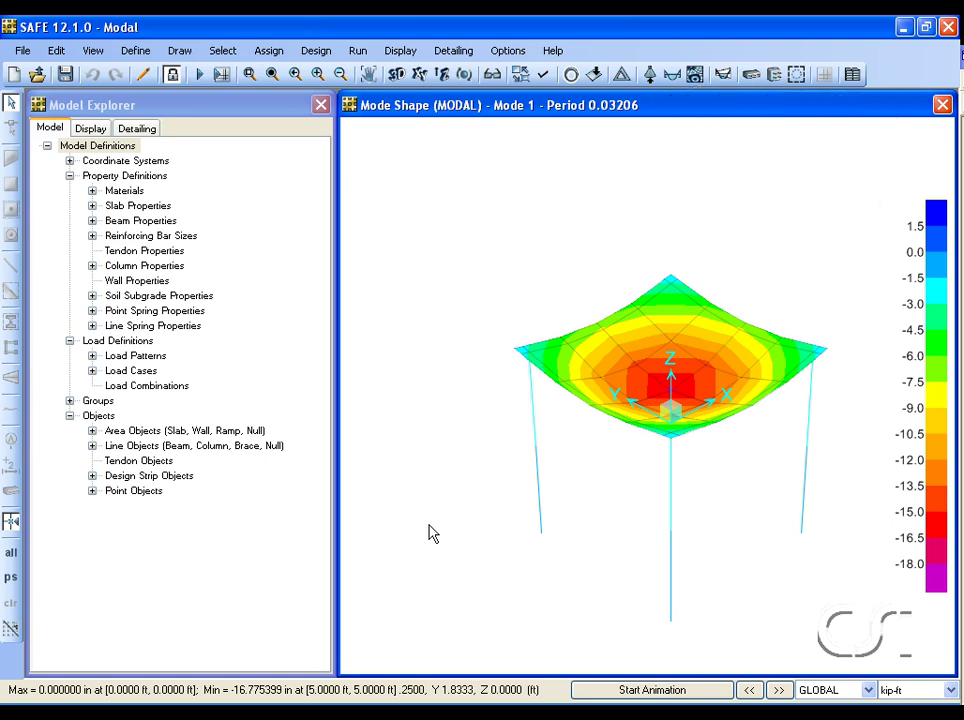
click(651, 690)
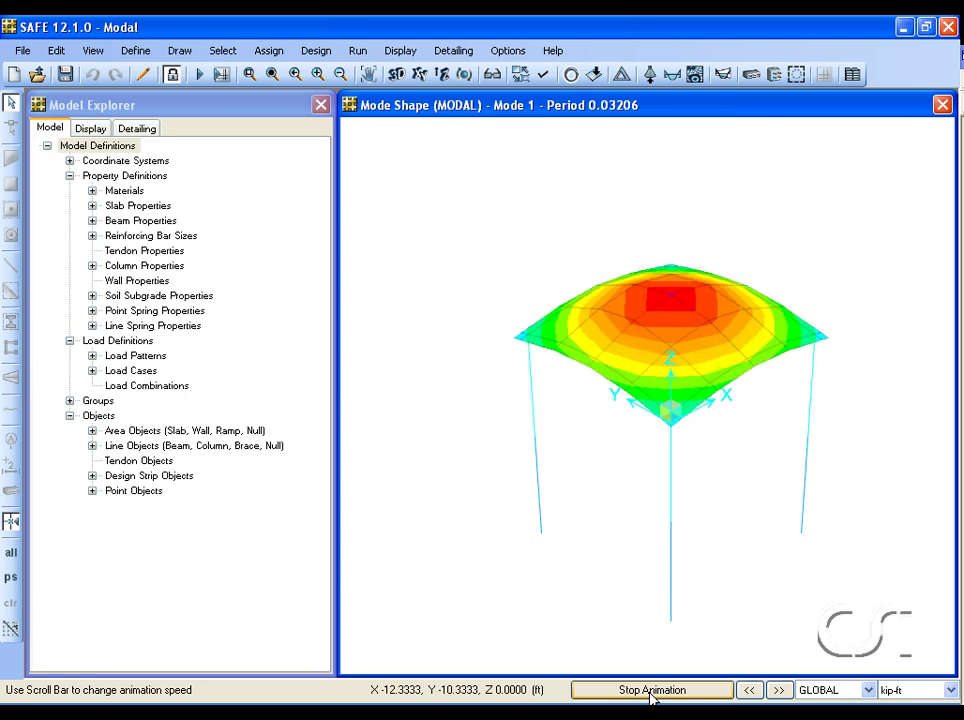
click(651, 690)
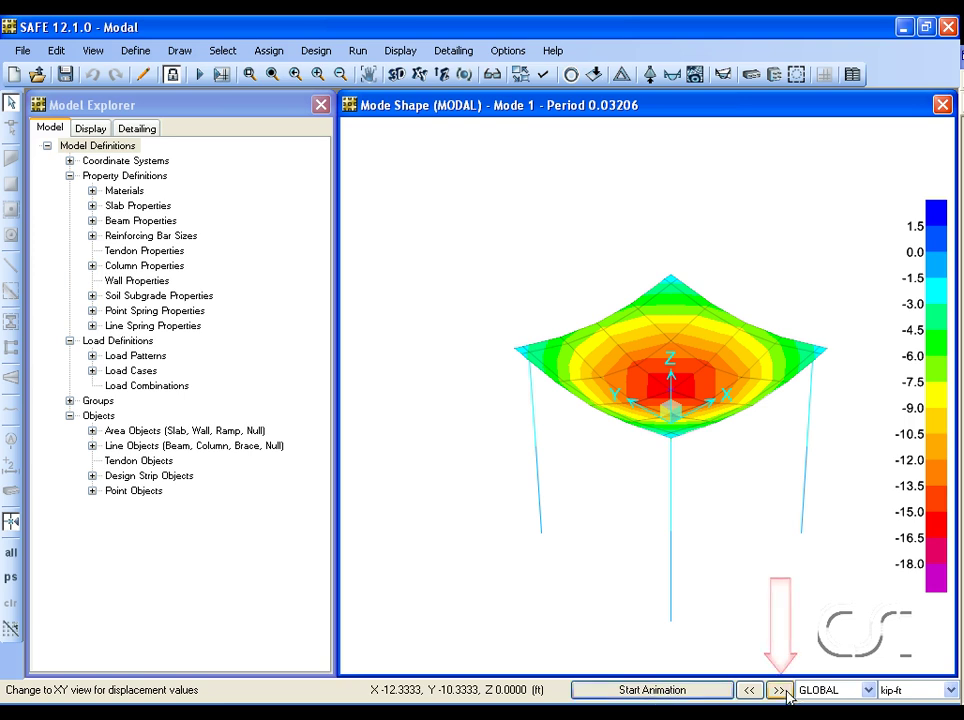
Advance the mode shape display from mode 2 through mode 12 (period 0.00588 s)
click(786, 694)
click(786, 694)
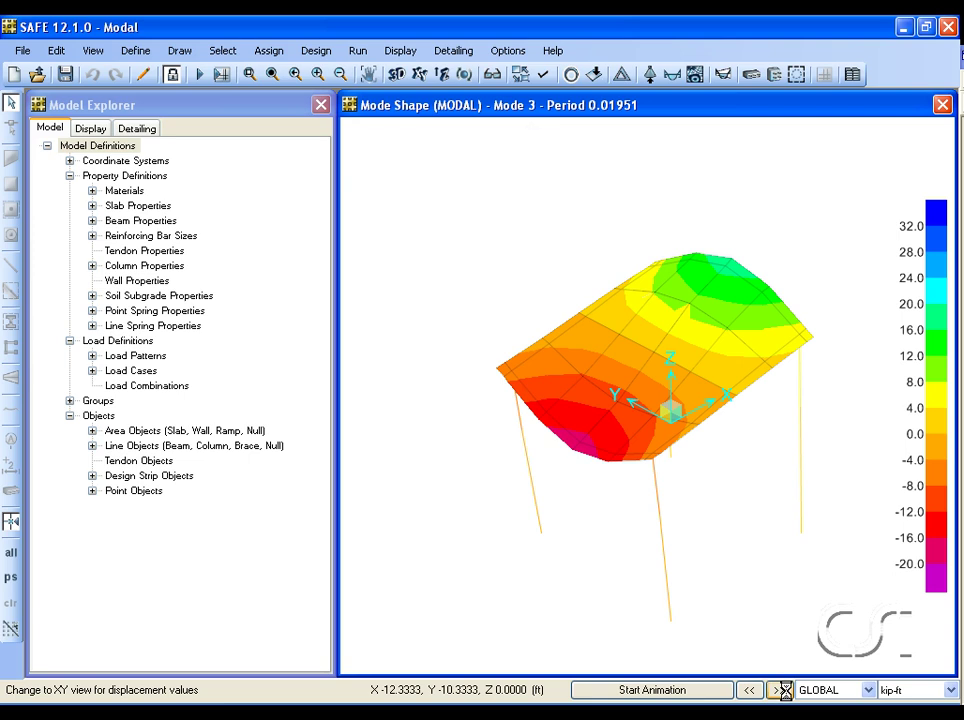
click(779, 690)
click(779, 690)
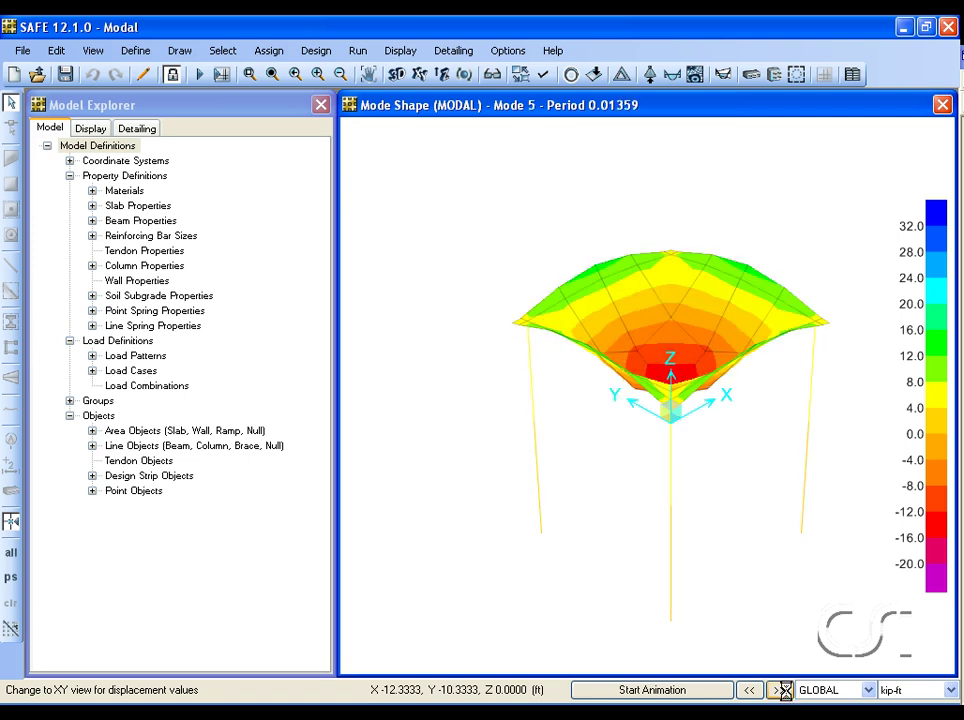
click(779, 690)
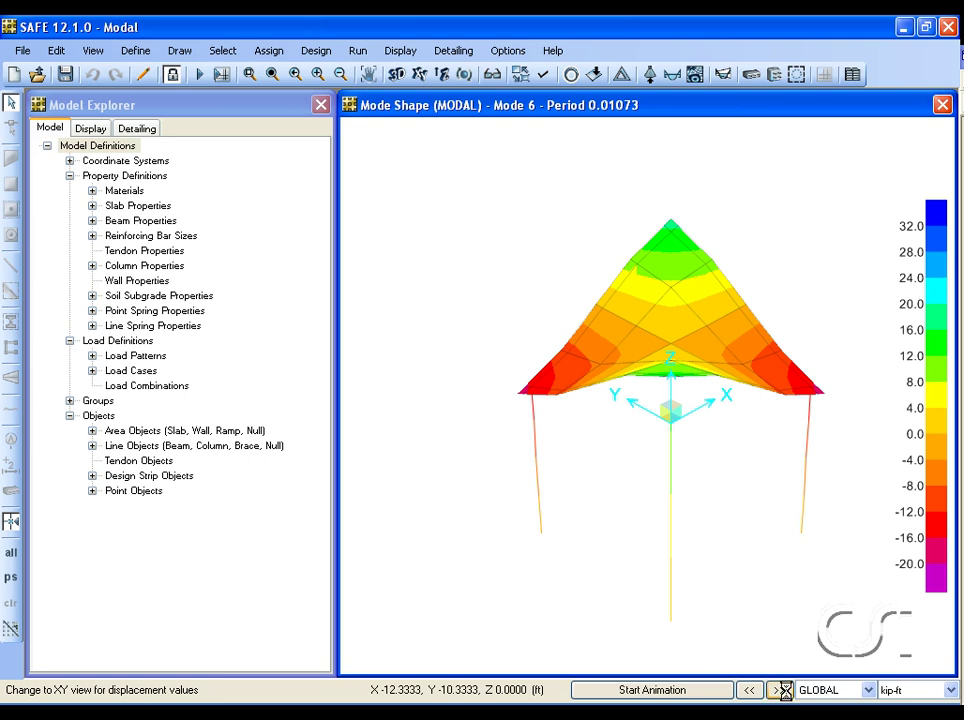
click(779, 690)
click(779, 690)
click(779, 690)
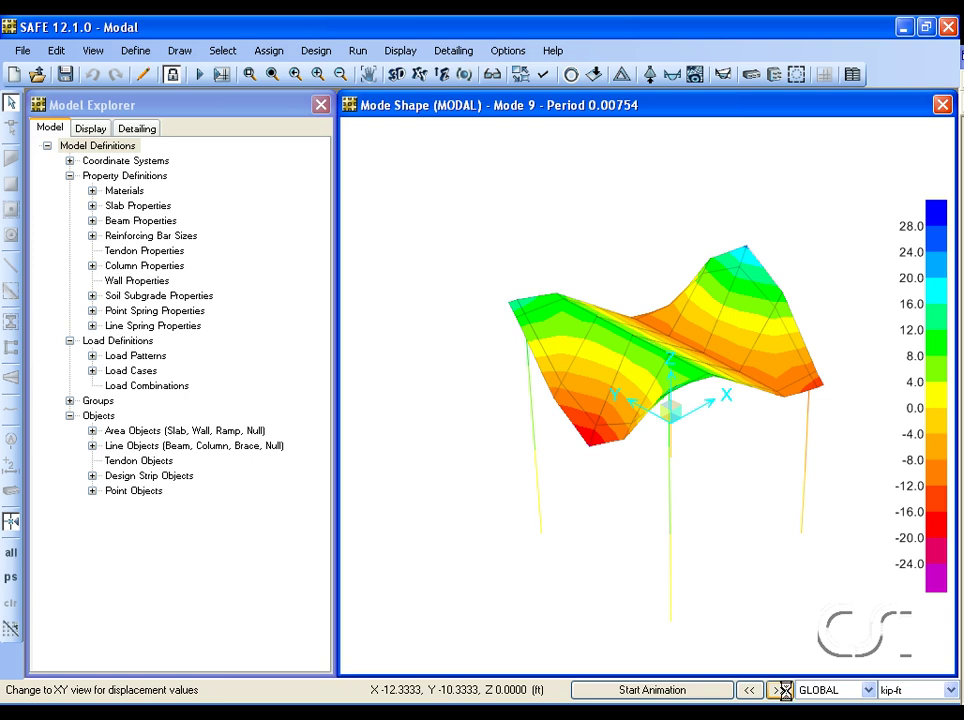
click(779, 690)
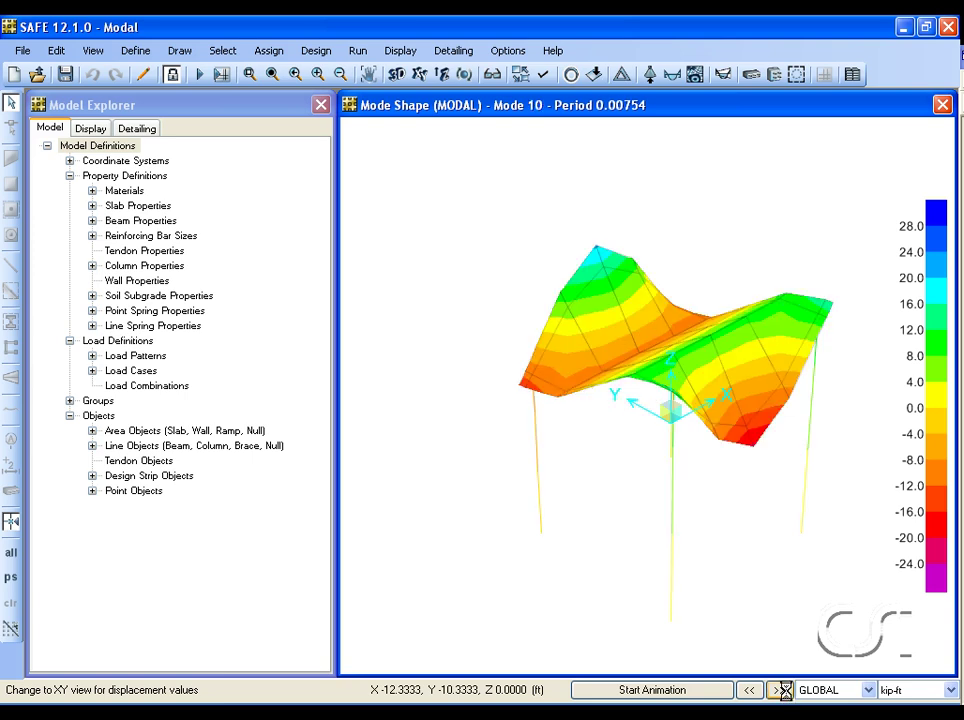
click(782, 691)
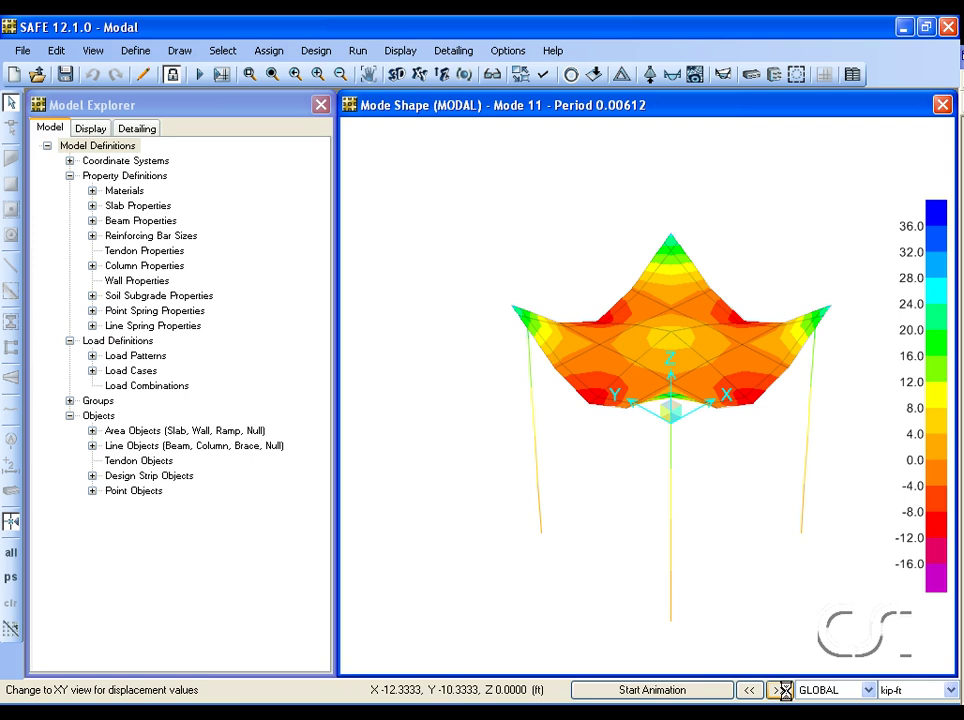
click(784, 692)
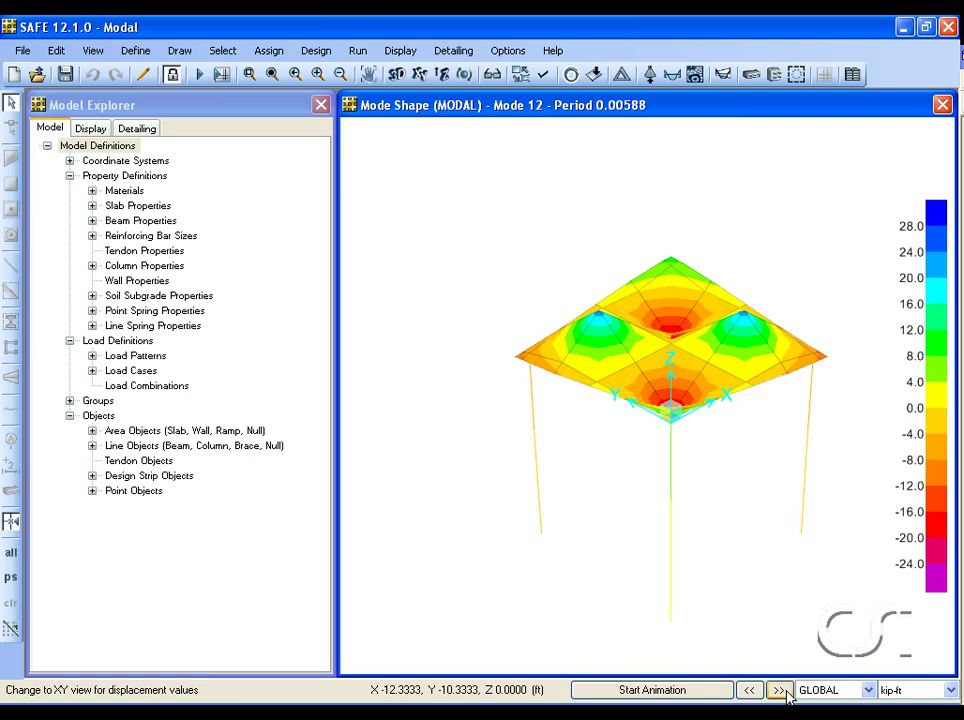
click(401, 52)
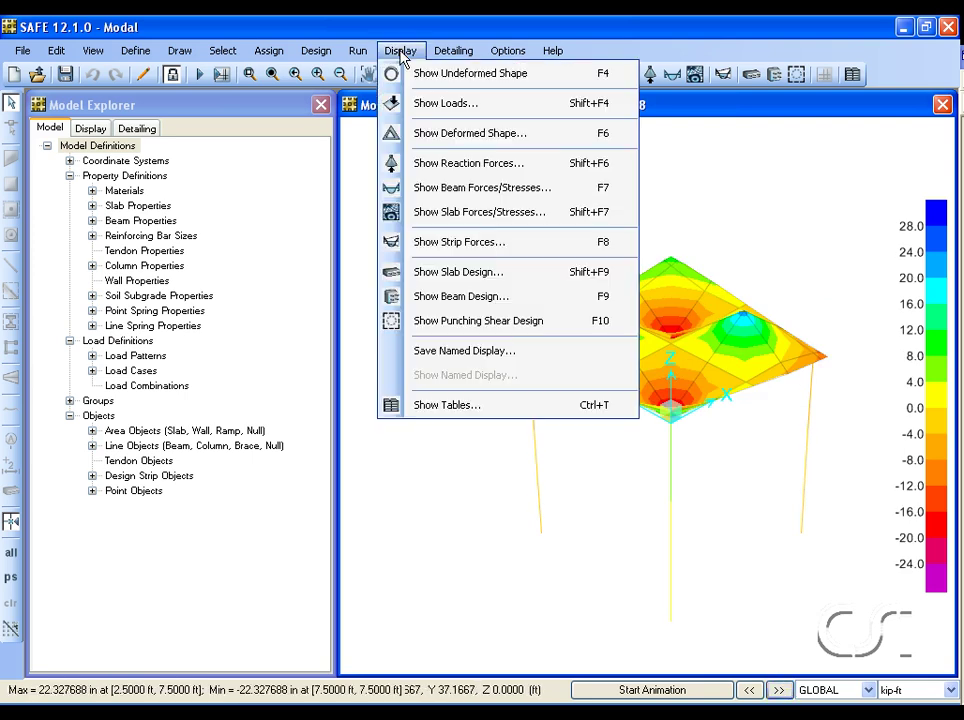
click(424, 407)
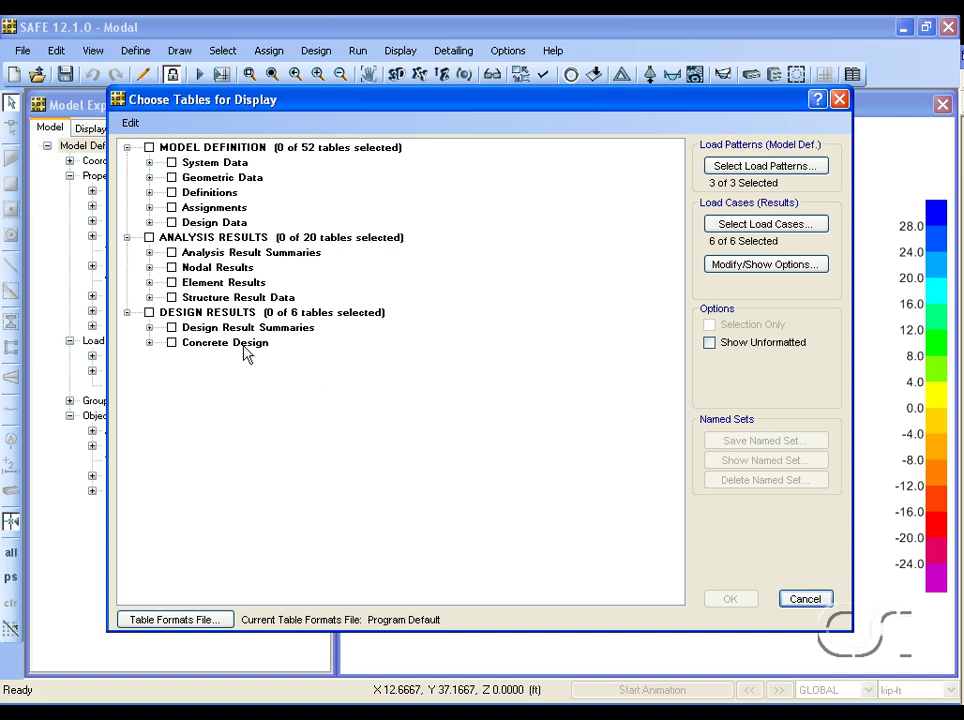
click(149, 298)
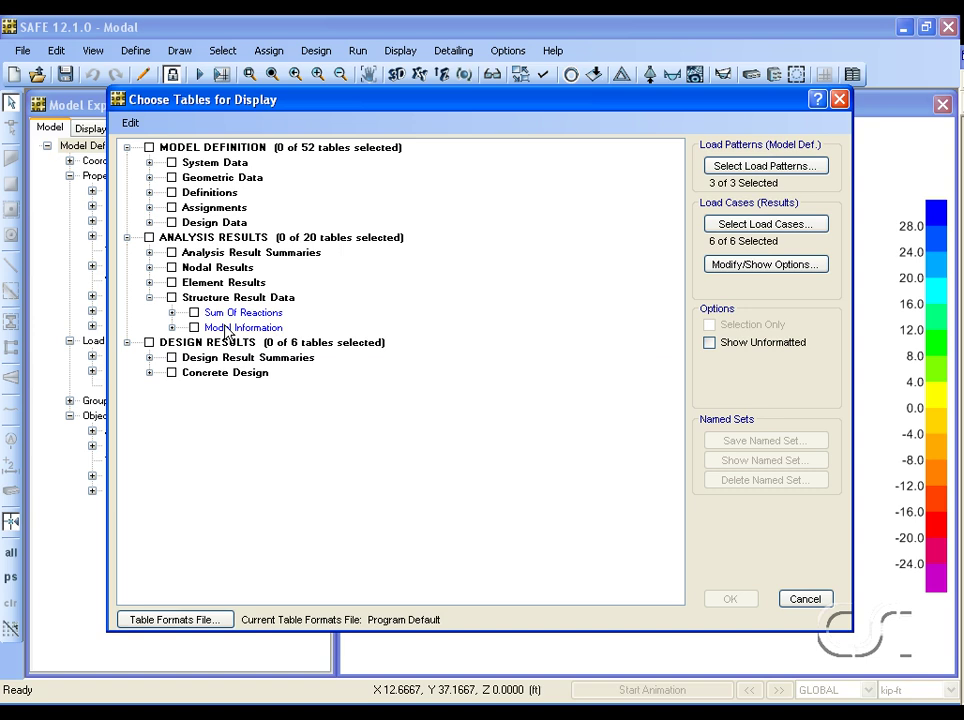
click(194, 328)
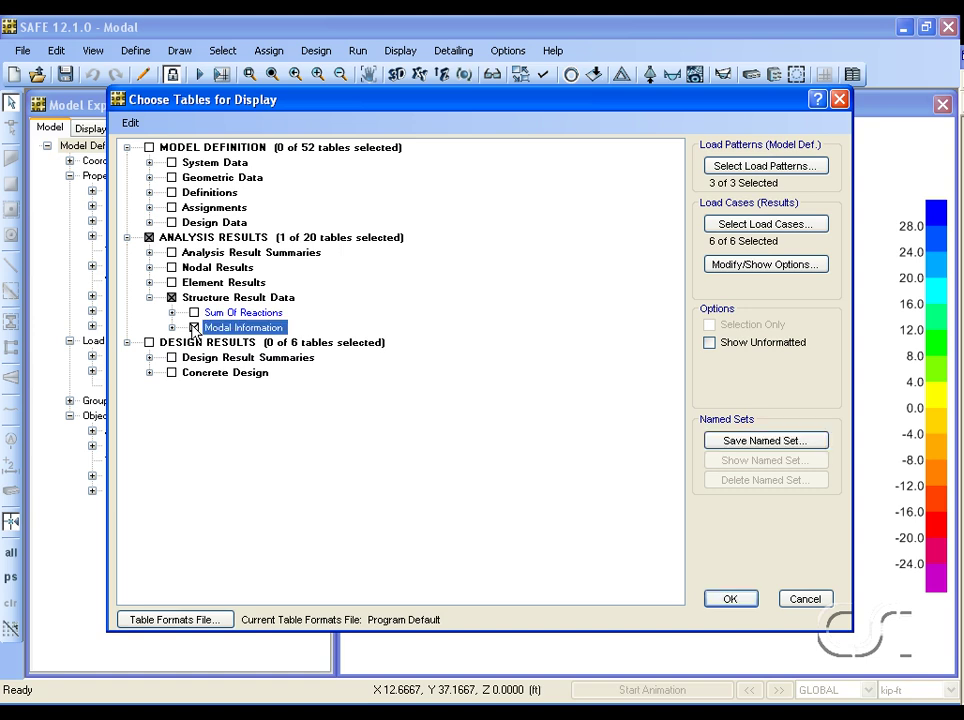
click(739, 603)
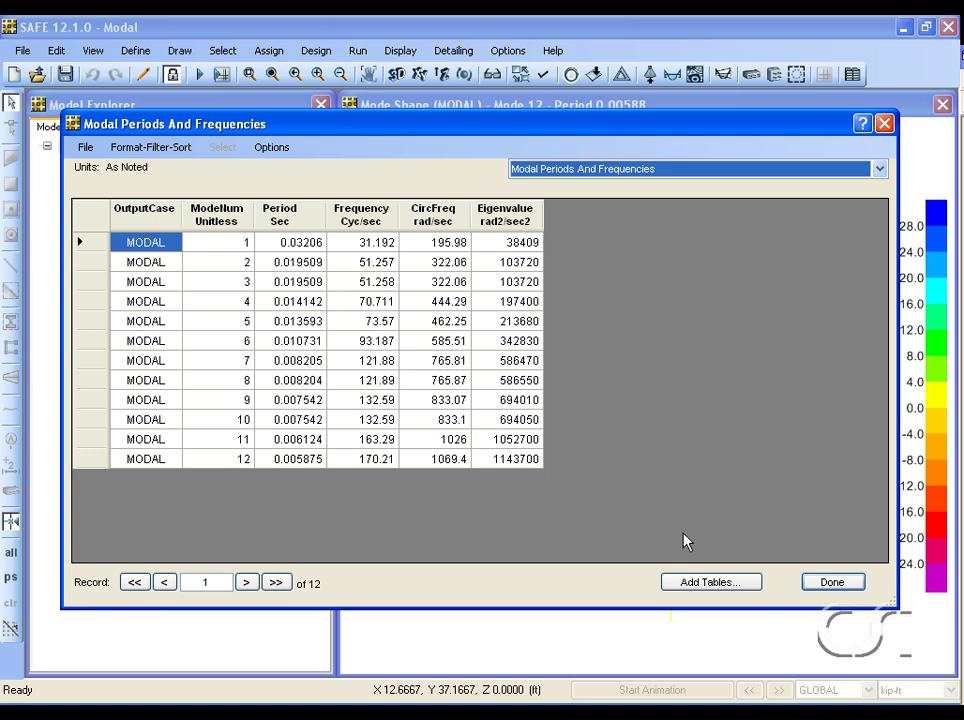
click(834, 584)
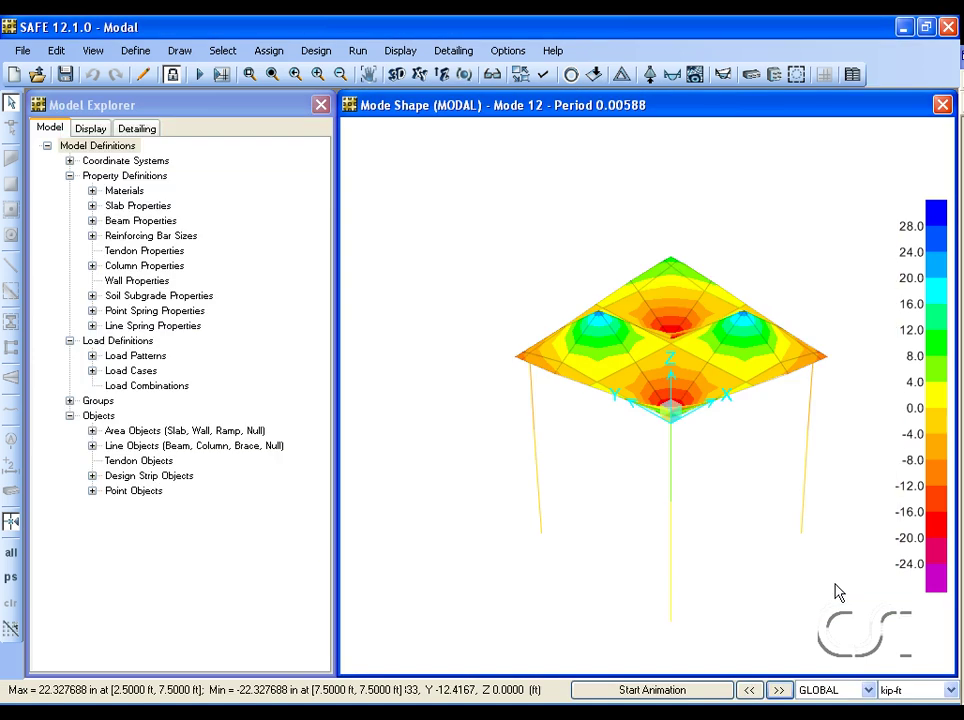